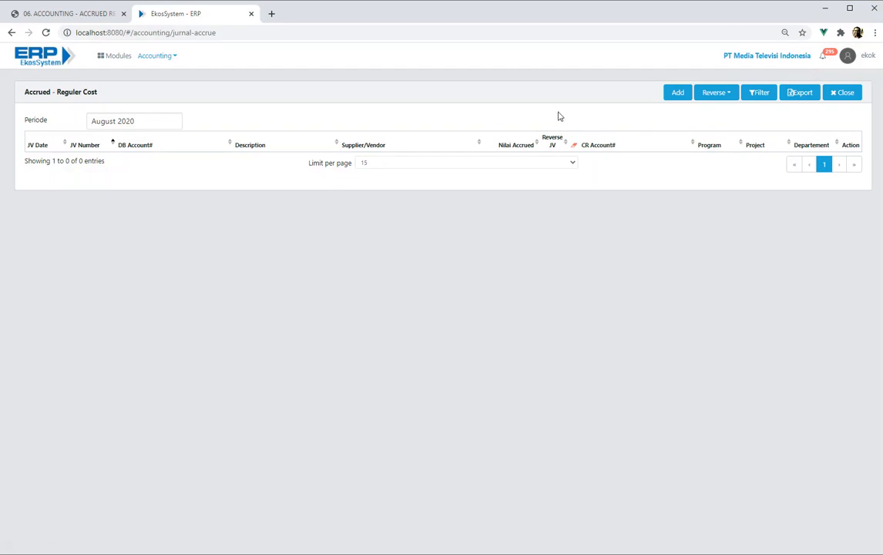
- Open a new accrual process form, look through its list of accrual templates, and close the form
{"action": "left_click", "coordinate": [679, 93]}
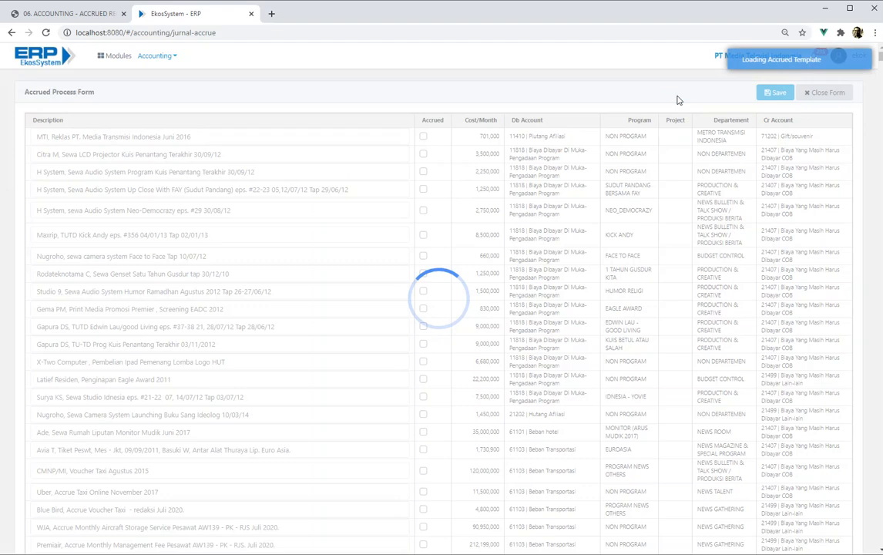
{"action": "scroll", "coordinate": [311, 180], "scroll_direction": "down", "scroll_amount": 5}
{"action": "scroll", "coordinate": [312, 180], "scroll_direction": "down", "scroll_amount": 3}
{"action": "scroll", "coordinate": [312, 182], "scroll_direction": "down", "scroll_amount": 15}
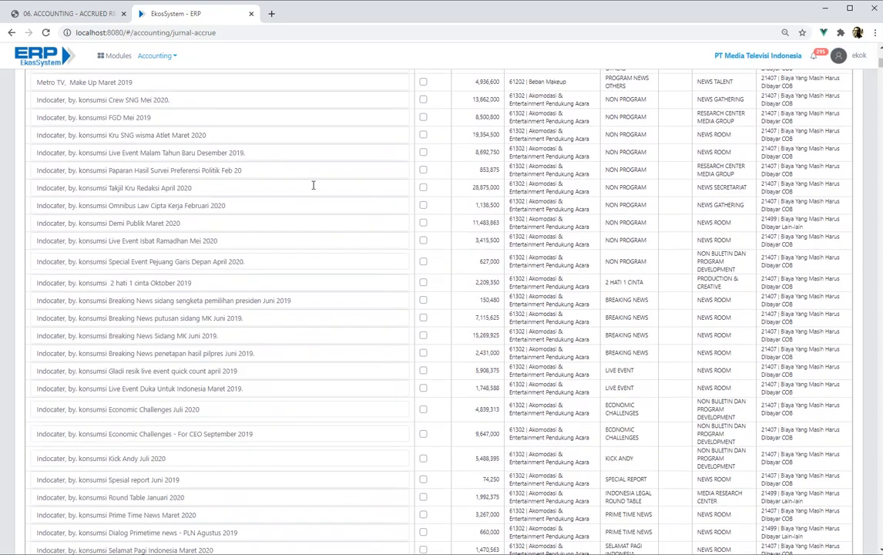
{"action": "scroll", "coordinate": [318, 185], "scroll_direction": "up", "scroll_amount": 20}
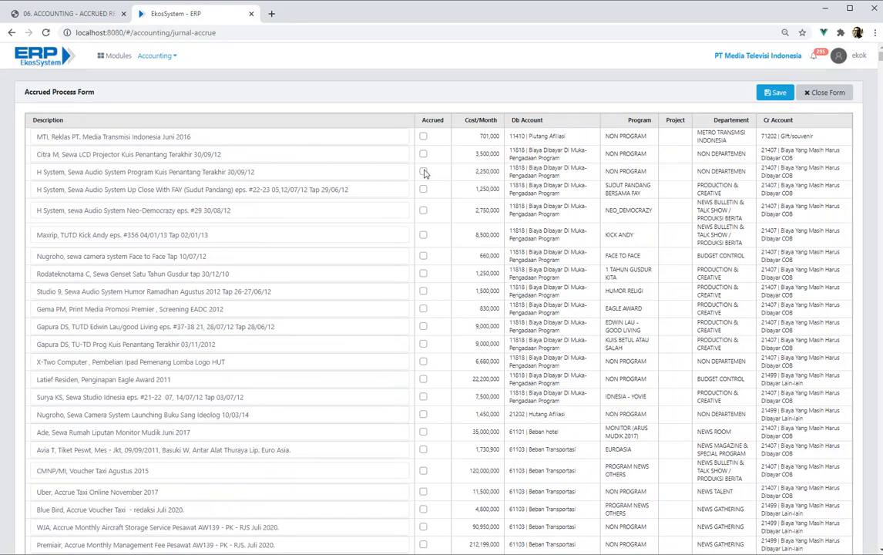
{"action": "left_click", "coordinate": [825, 93]}
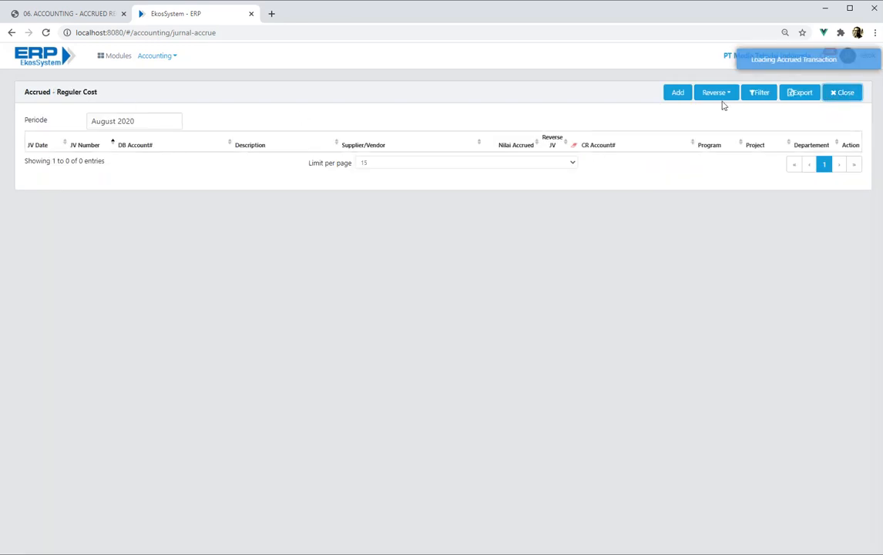
- Open Template Jurnal Accrue from the accounting home page and filter its records by the description "internet"
{"action": "left_click", "coordinate": [844, 93]}
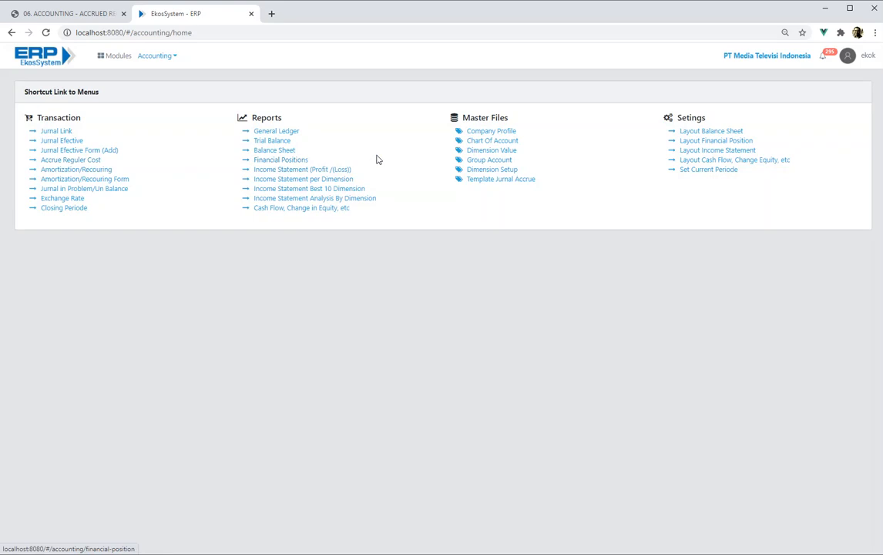
{"action": "left_click", "coordinate": [509, 179]}
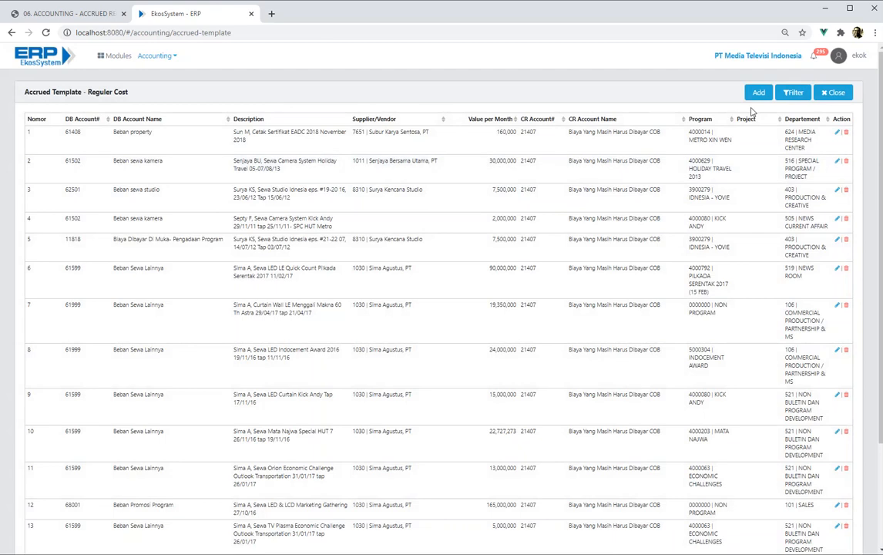
{"action": "left_click", "coordinate": [790, 94]}
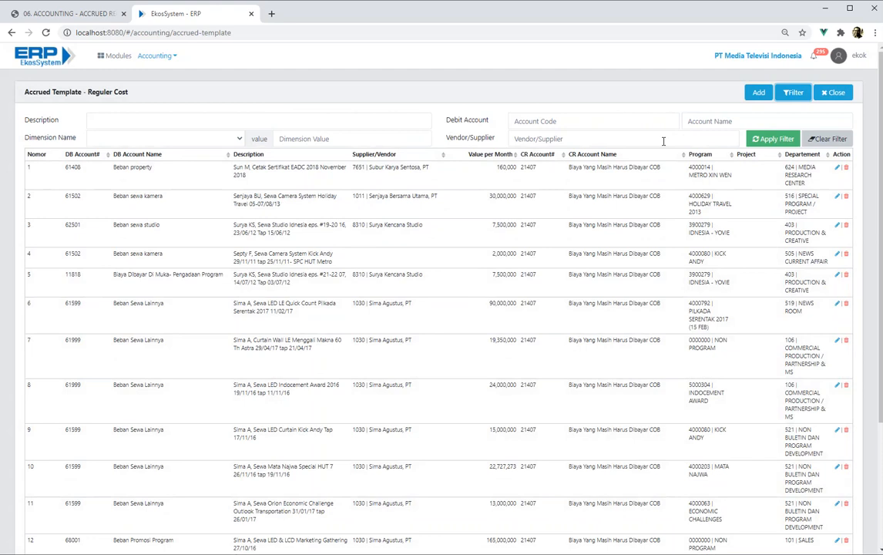
{"action": "scroll", "coordinate": [315, 250], "scroll_direction": "down", "scroll_amount": 2}
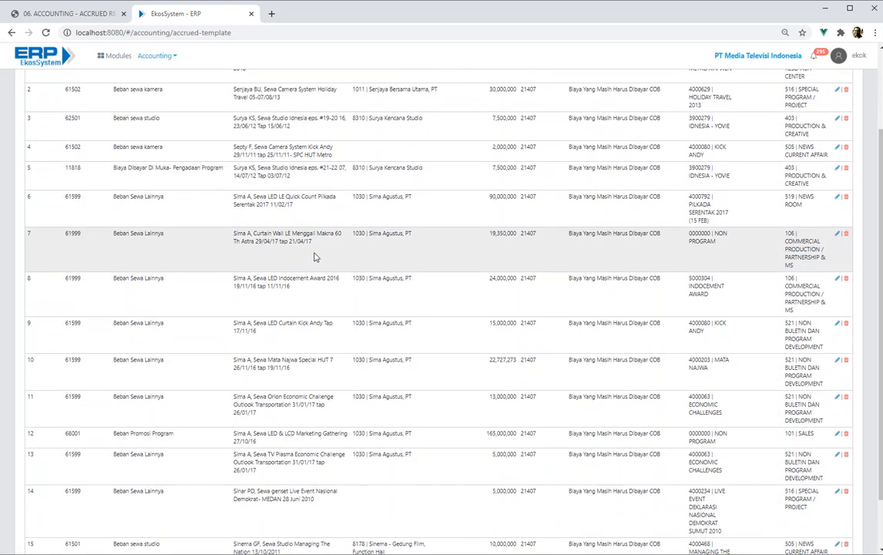
{"action": "scroll", "coordinate": [316, 155], "scroll_direction": "up", "scroll_amount": 2}
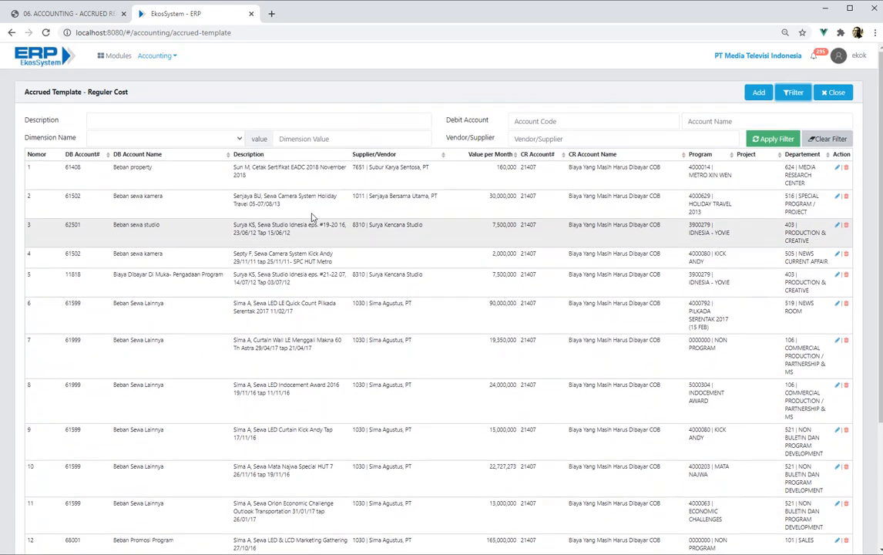
{"action": "left_click", "coordinate": [291, 116]}
{"action": "type", "text": "in"}
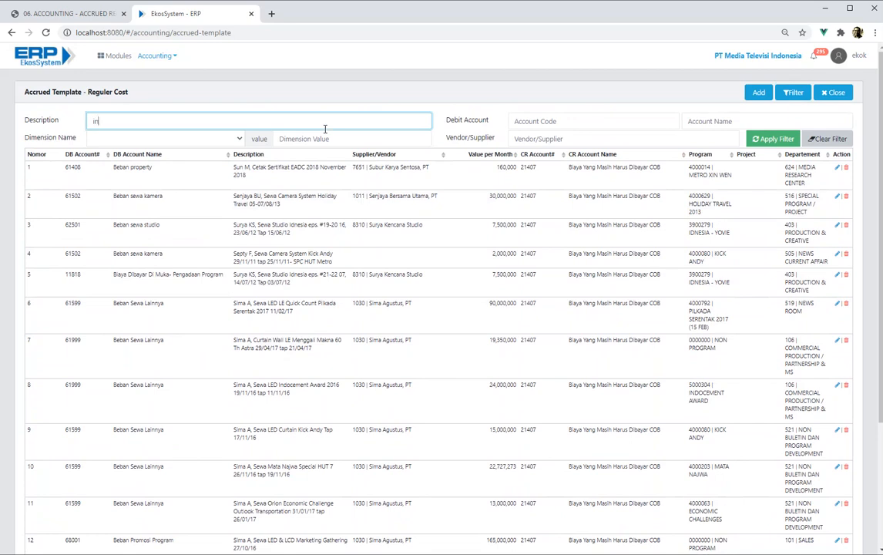
{"action": "type", "text": "ternet"}
{"action": "left_click", "coordinate": [769, 139]}
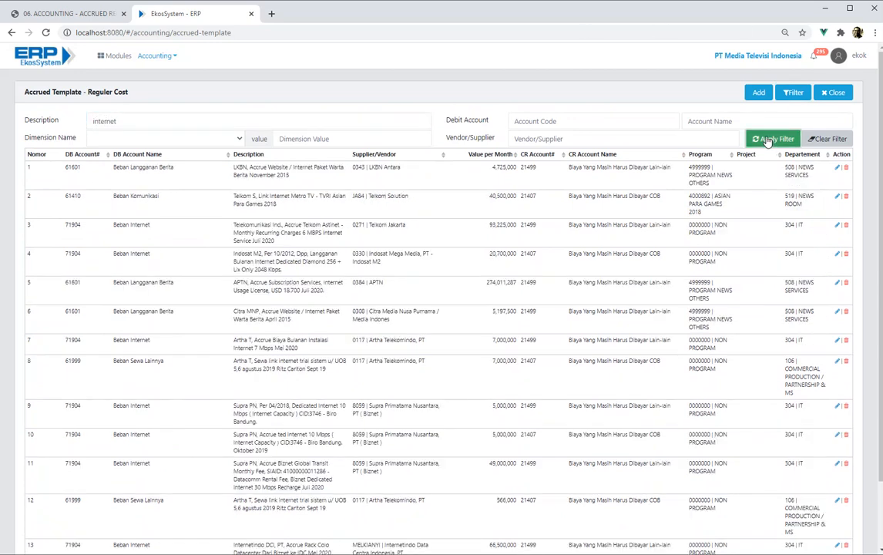
- View the form of the Telkom Astinet 6 MBPS Internet Service Juli 2020 template and close it
{"action": "left_click", "coordinate": [277, 241]}
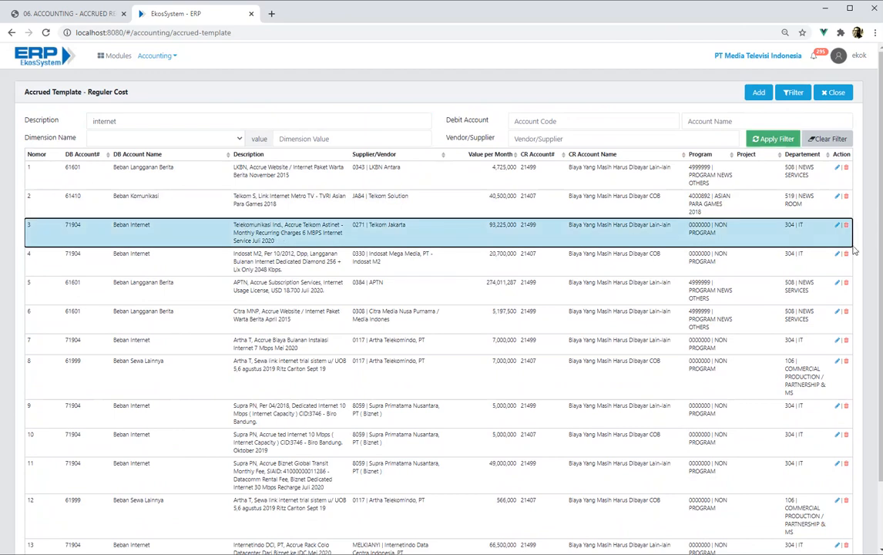
{"action": "left_click", "coordinate": [838, 226]}
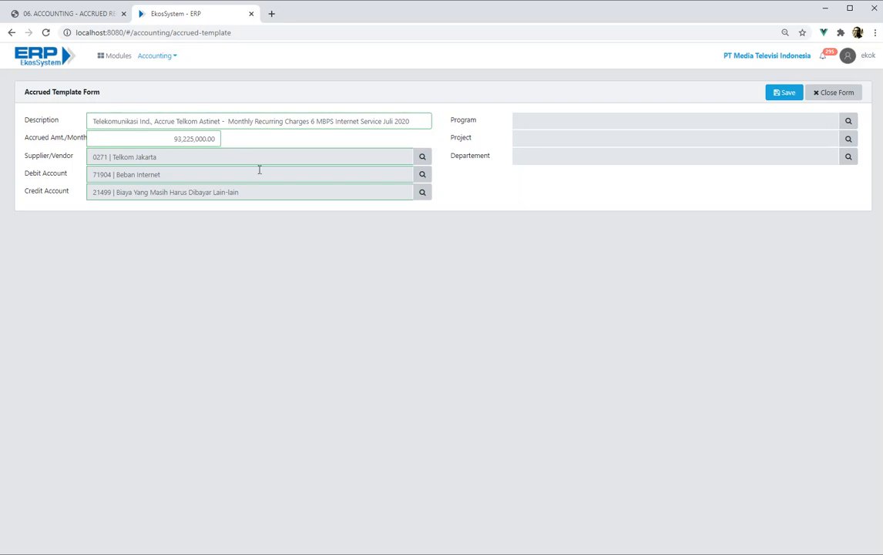
{"action": "left_click", "coordinate": [169, 157]}
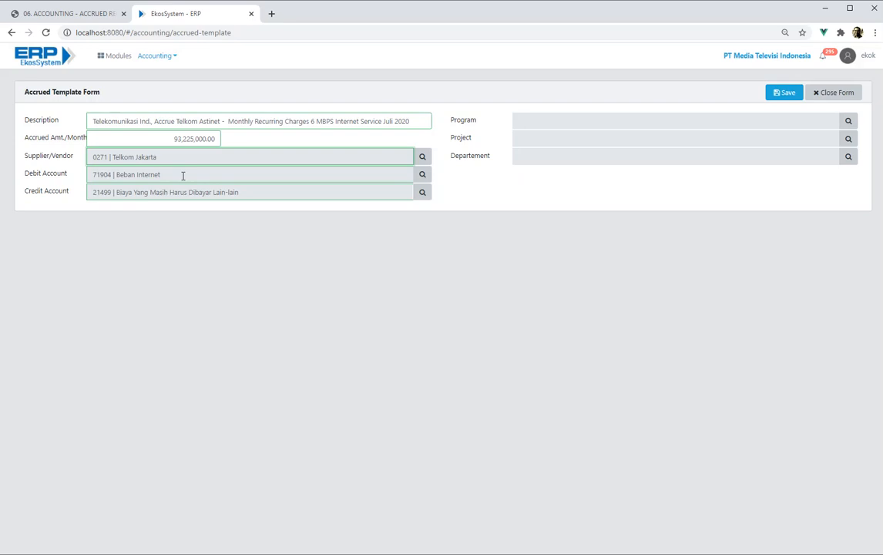
{"action": "left_click", "coordinate": [846, 98]}
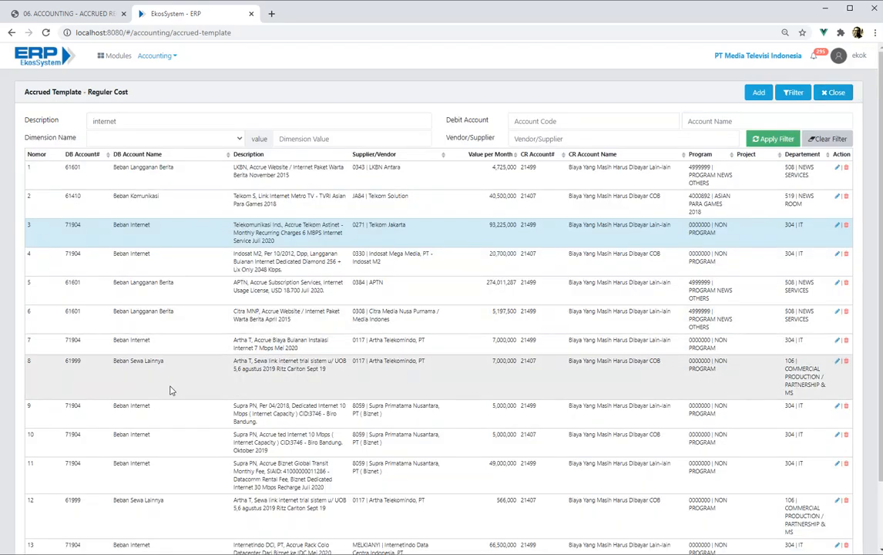
- Filter the accrued templates by the description "listrik" instead
{"action": "left_click", "coordinate": [148, 122]}
{"action": "double_click", "coordinate": [148, 122]}
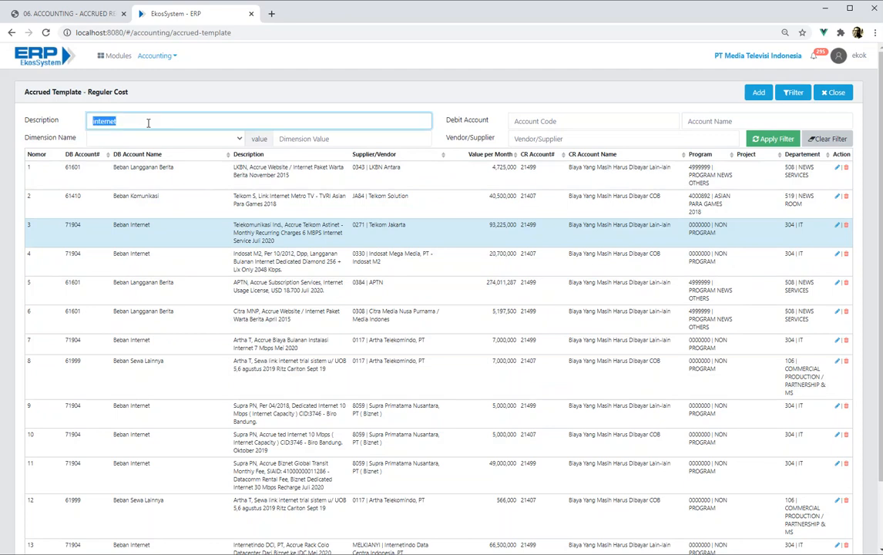
{"action": "type", "text": "("}
{"action": "type", "text": "istrik"}
{"action": "left_click", "coordinate": [773, 142]}
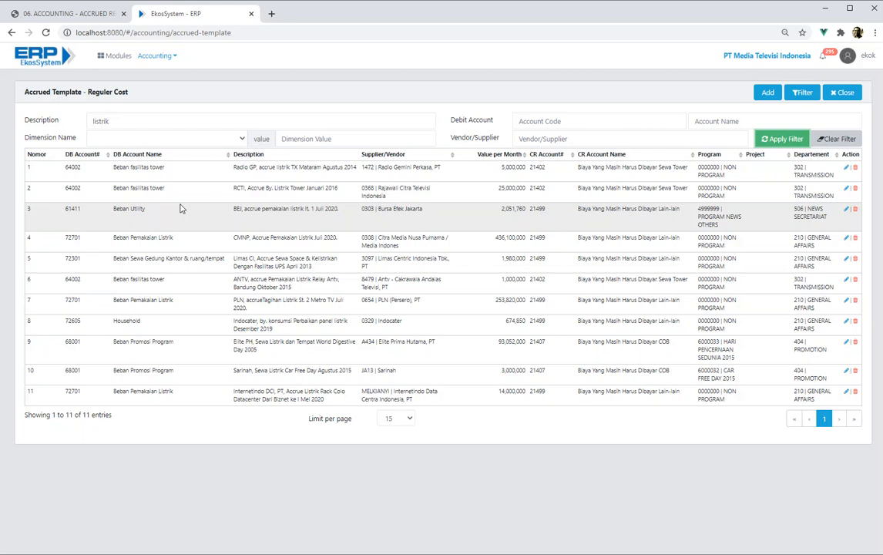
- View the form of the Internetindo DCI Listrik Rack Colo template, then close it and the template list
{"action": "left_click", "coordinate": [190, 395]}
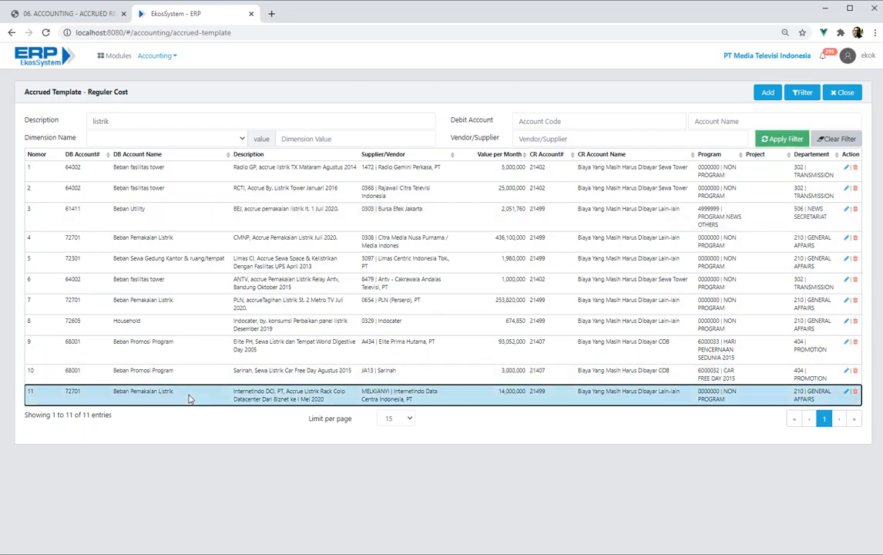
{"action": "left_click", "coordinate": [846, 393]}
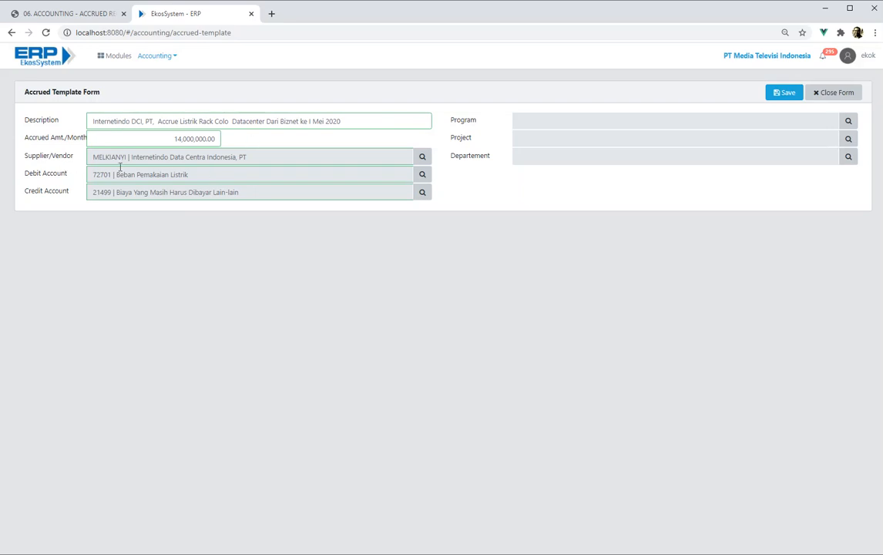
{"action": "left_click", "coordinate": [838, 94]}
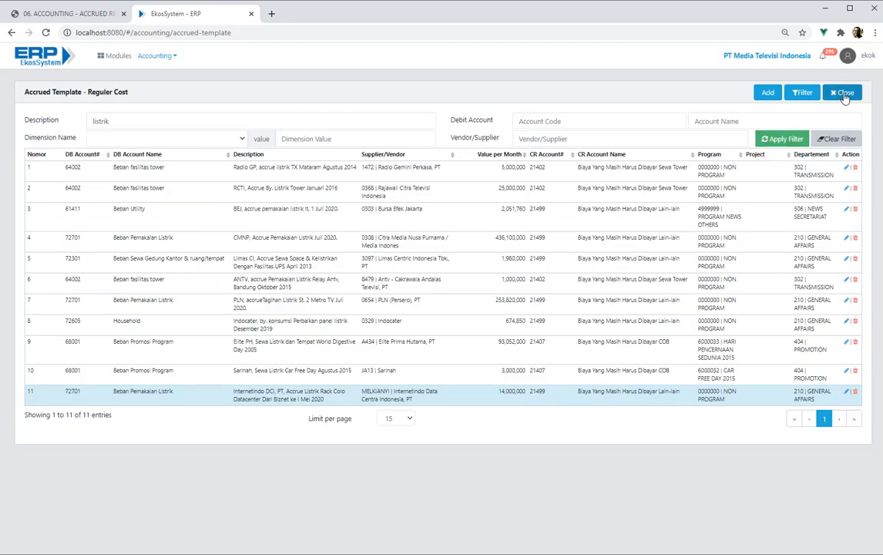
{"action": "left_click", "coordinate": [845, 94]}
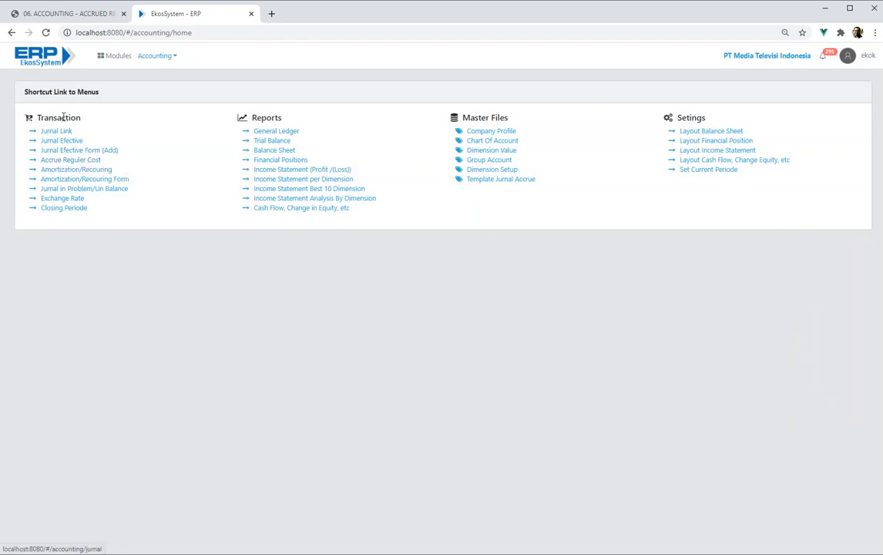
{"action": "left_click", "coordinate": [78, 160]}
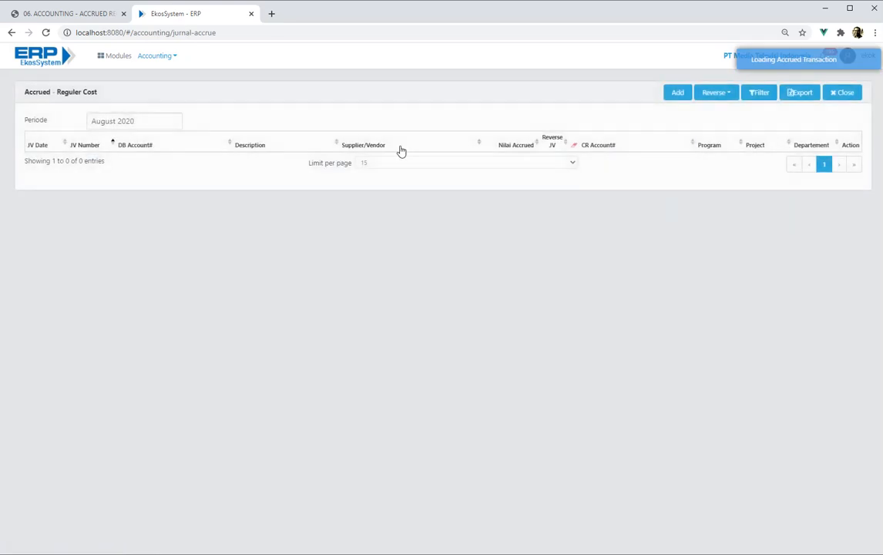
{"action": "left_click", "coordinate": [677, 93]}
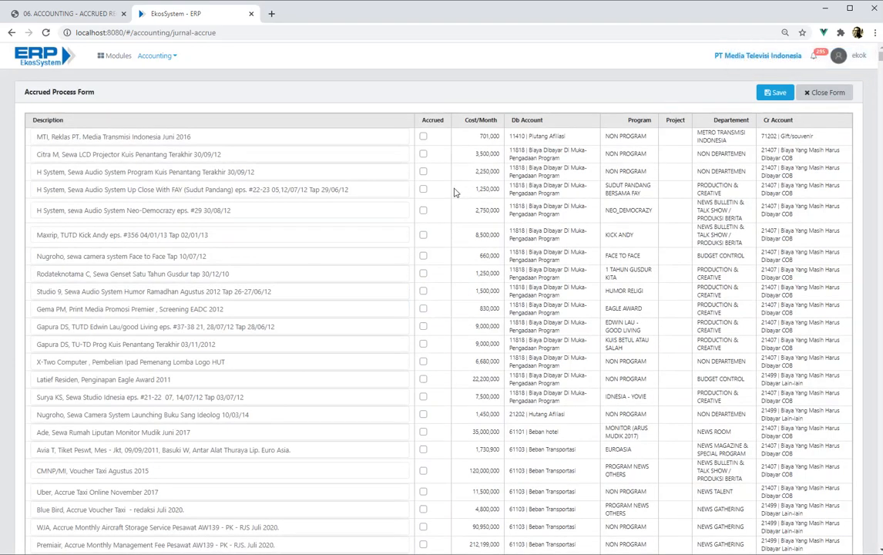
{"action": "left_click", "coordinate": [424, 138]}
{"action": "left_click", "coordinate": [424, 154]}
{"action": "left_click", "coordinate": [767, 93]}
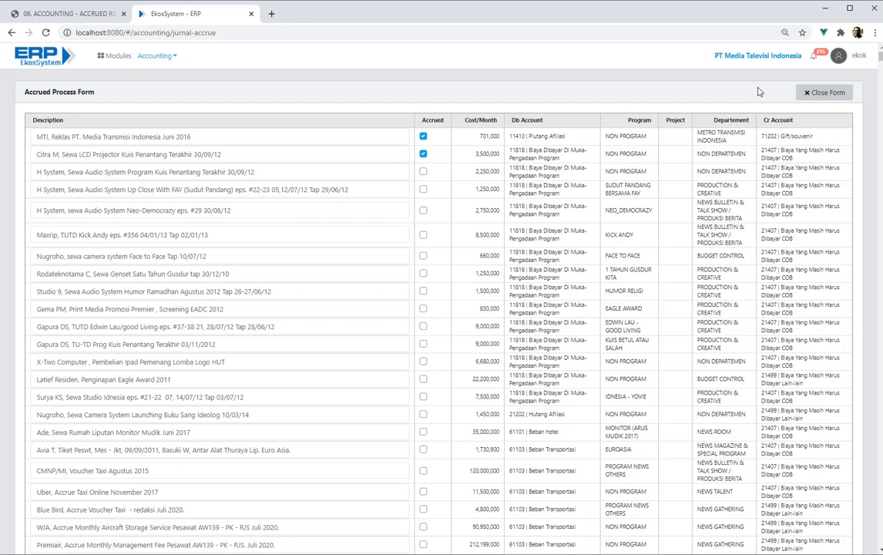
{"action": "left_click", "coordinate": [826, 94]}
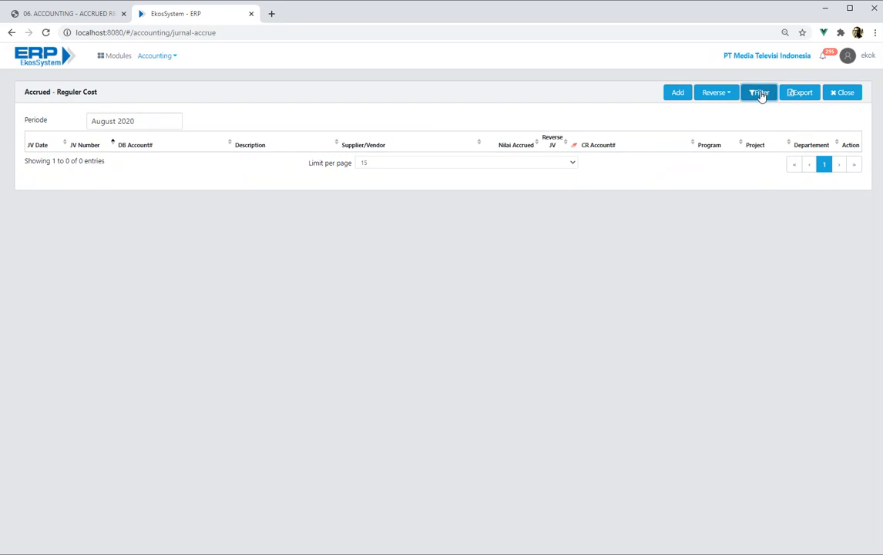
{"action": "left_click", "coordinate": [131, 123]}
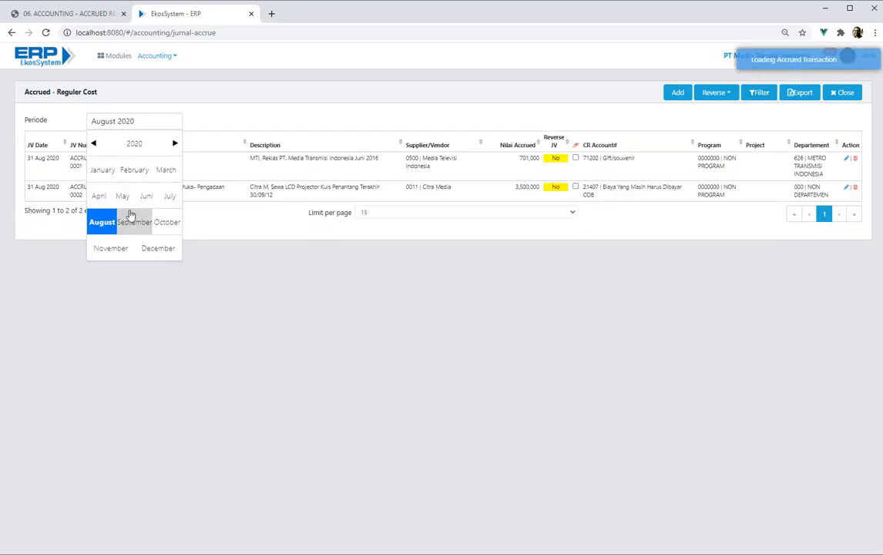
{"action": "left_click", "coordinate": [404, 89]}
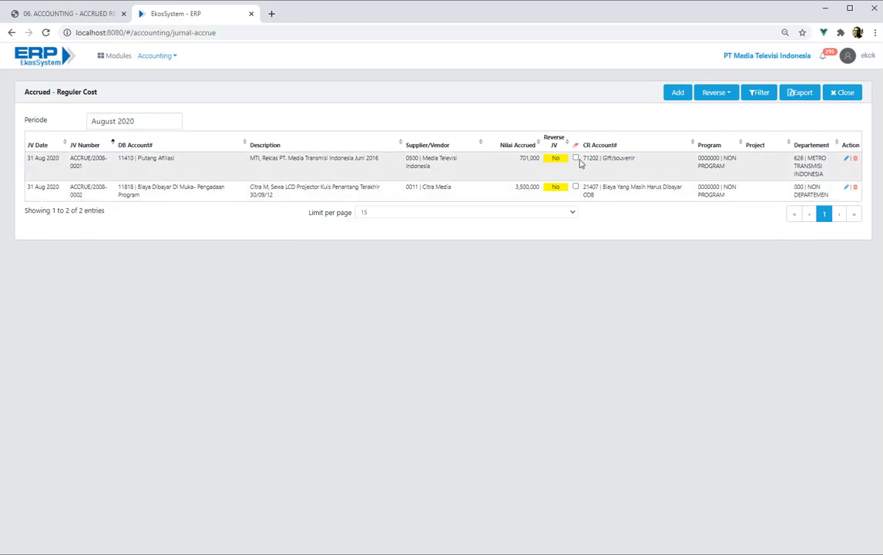
- Mark both August 2020 accrual records for reversal and check the available reverse options without applying one
{"action": "left_click", "coordinate": [576, 158]}
{"action": "left_click", "coordinate": [719, 94]}
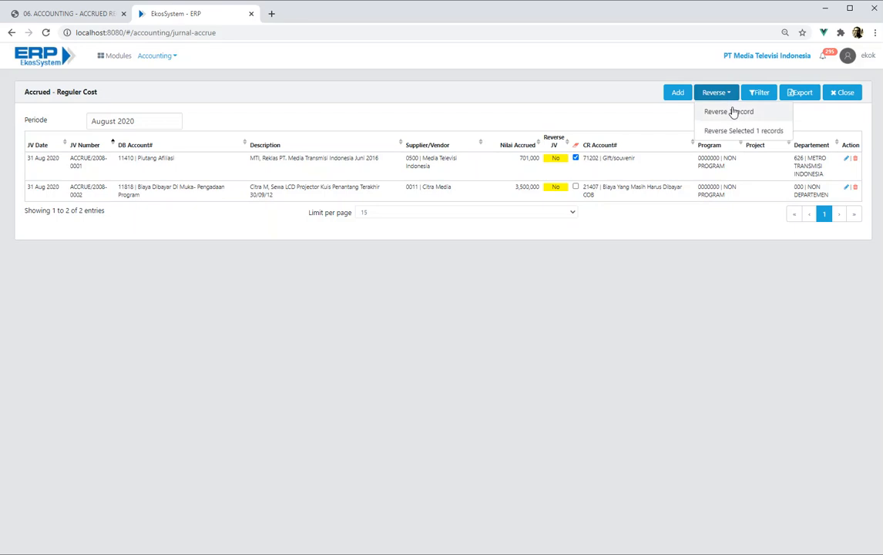
{"action": "left_click", "coordinate": [576, 187]}
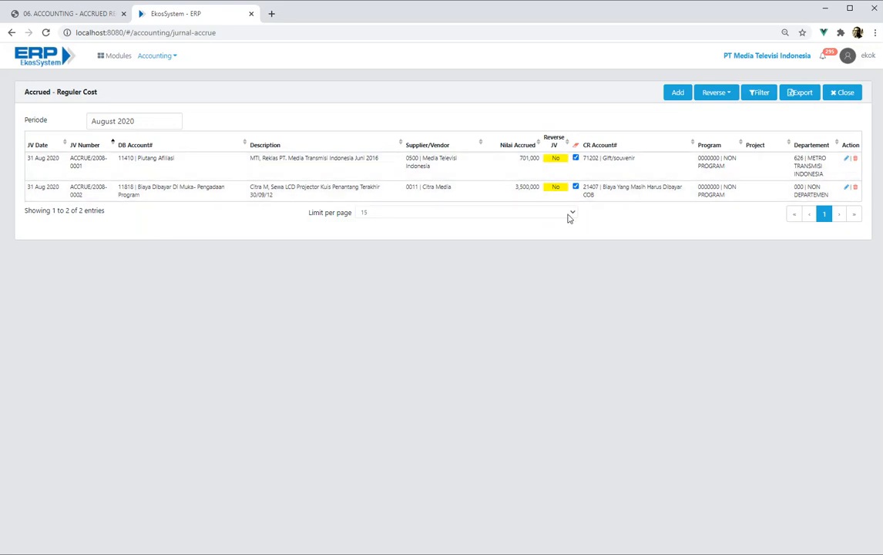
{"action": "left_click", "coordinate": [726, 93]}
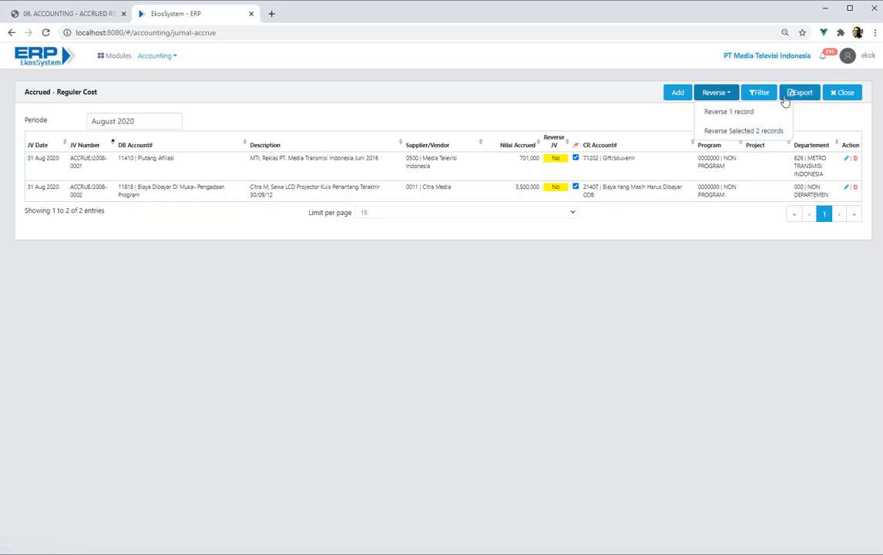
{"action": "left_click", "coordinate": [541, 97]}
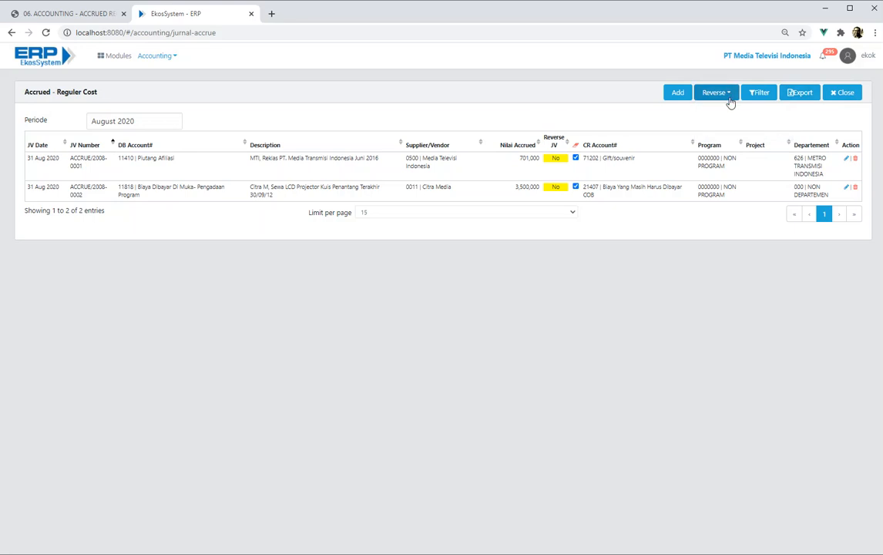
- Export the August 2020 accrual list, open the downloaded workbook in Excel and select the first record's JV number
{"action": "left_click", "coordinate": [802, 95]}
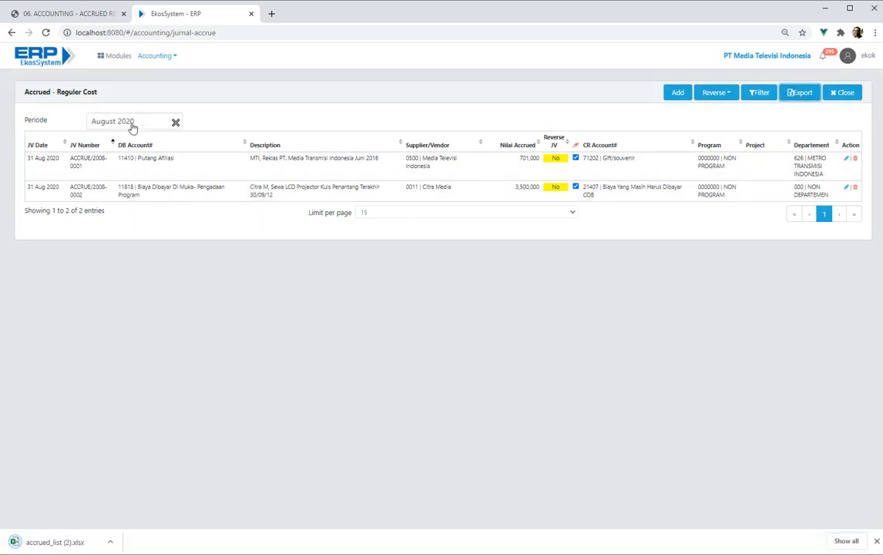
{"action": "left_click", "coordinate": [65, 546]}
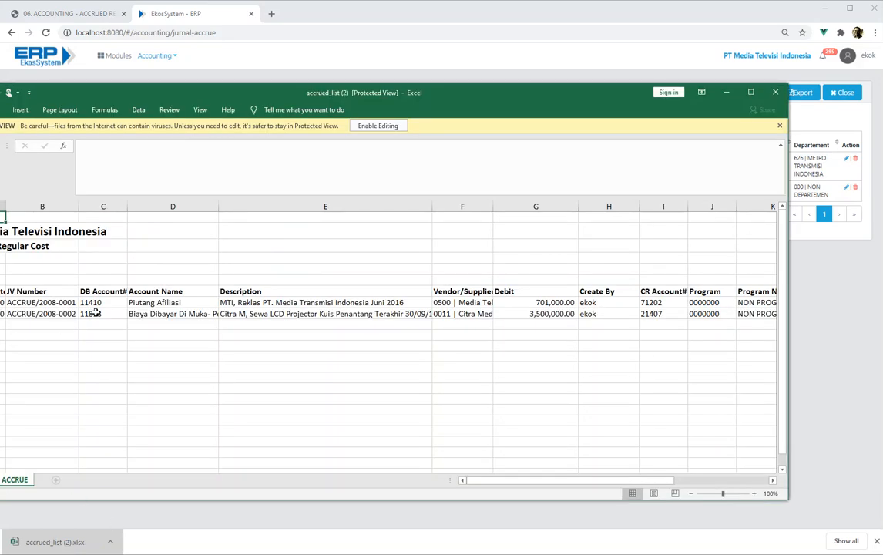
{"action": "left_click_drag", "start_coordinate": [53, 87], "coordinate": [147, 85]}
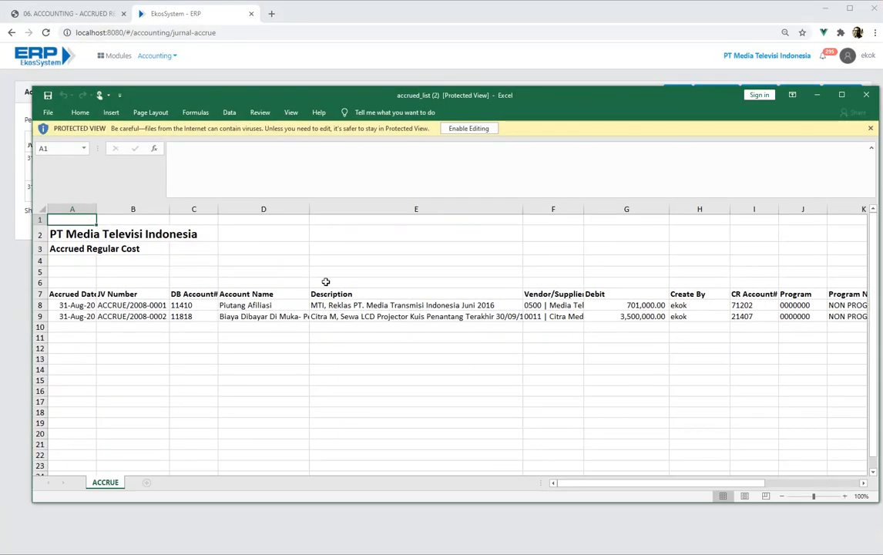
{"action": "left_click", "coordinate": [122, 309]}
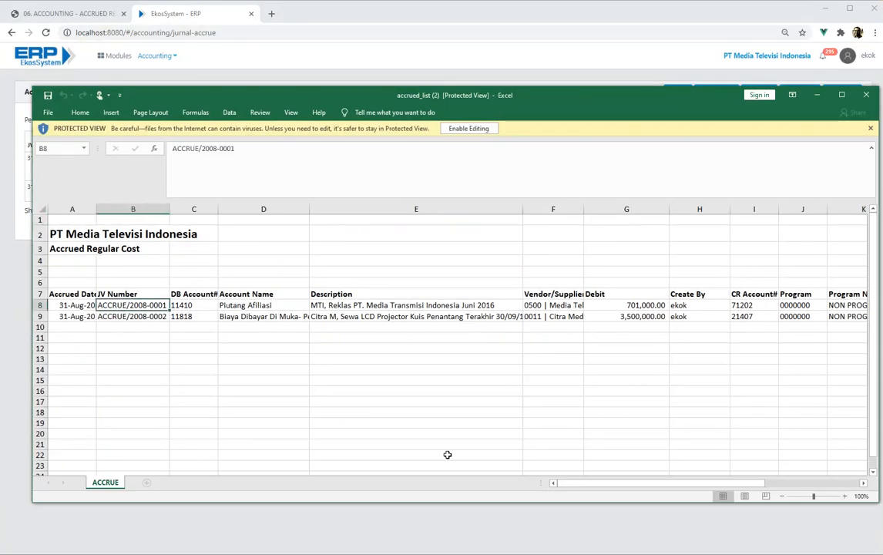
- Check the Reversed values of both accrual records in the exported workbook, then close it
{"action": "left_click_drag", "start_coordinate": [636, 485], "coordinate": [734, 506]}
{"action": "left_click", "coordinate": [686, 306]}
{"action": "left_click_drag", "start_coordinate": [693, 209], "coordinate": [708, 210]}
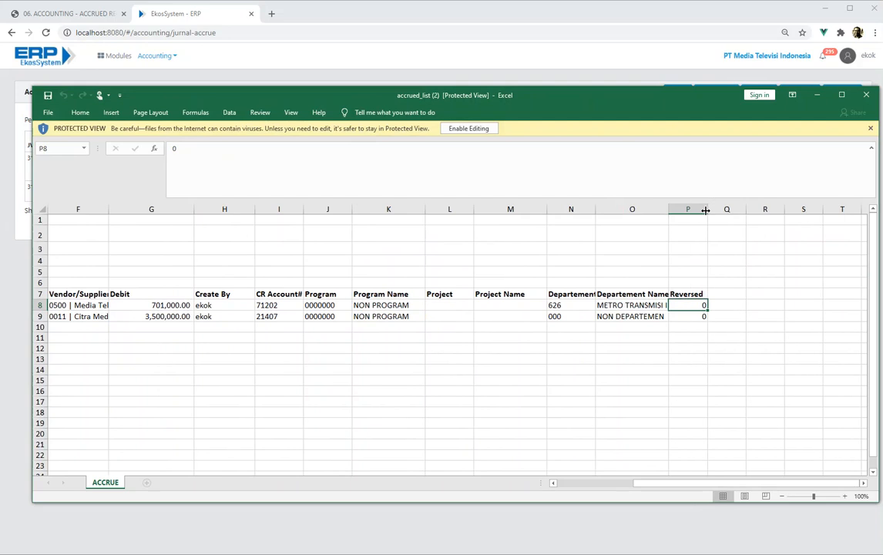
{"action": "left_click", "coordinate": [696, 316]}
{"action": "left_click", "coordinate": [696, 305]}
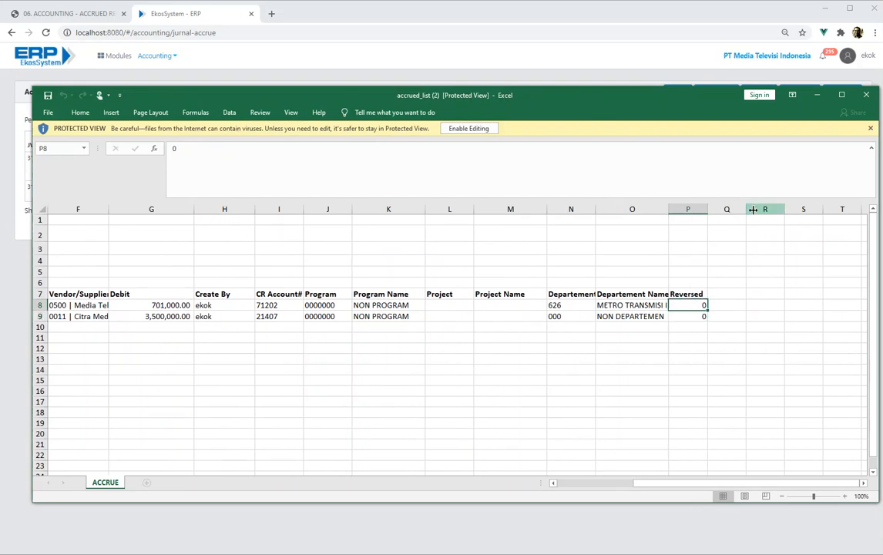
{"action": "left_click", "coordinate": [867, 96]}
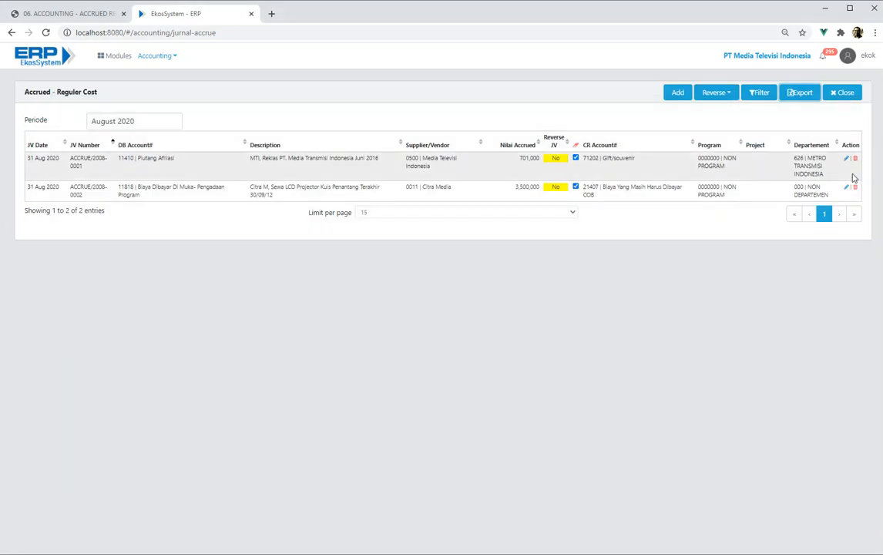
- Open the Amortization/Recouring list in Accounting and filter it by the description "sewa"
{"action": "left_click", "coordinate": [153, 59]}
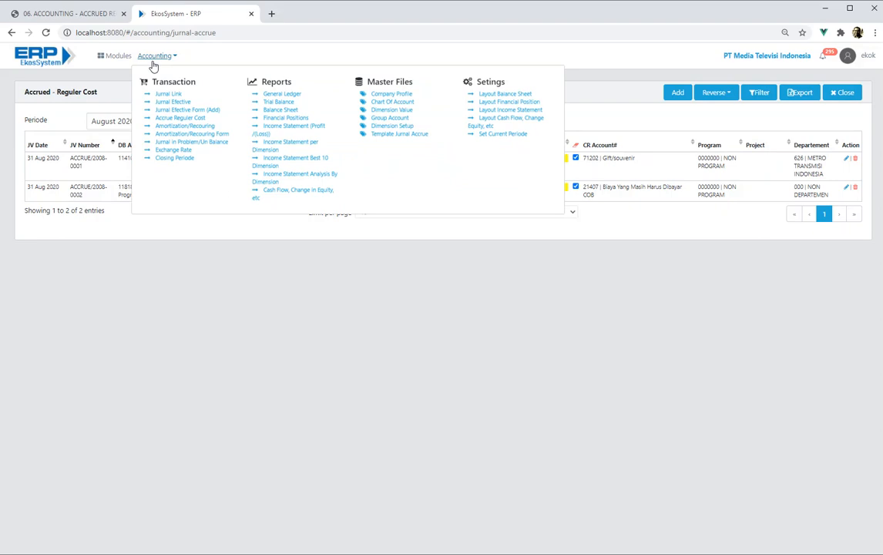
{"action": "left_click", "coordinate": [191, 128]}
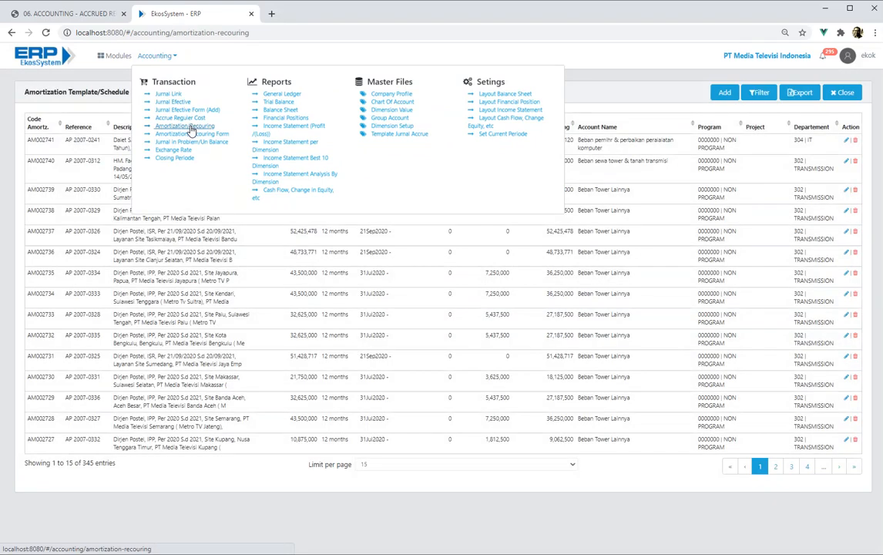
{"action": "left_click", "coordinate": [607, 66]}
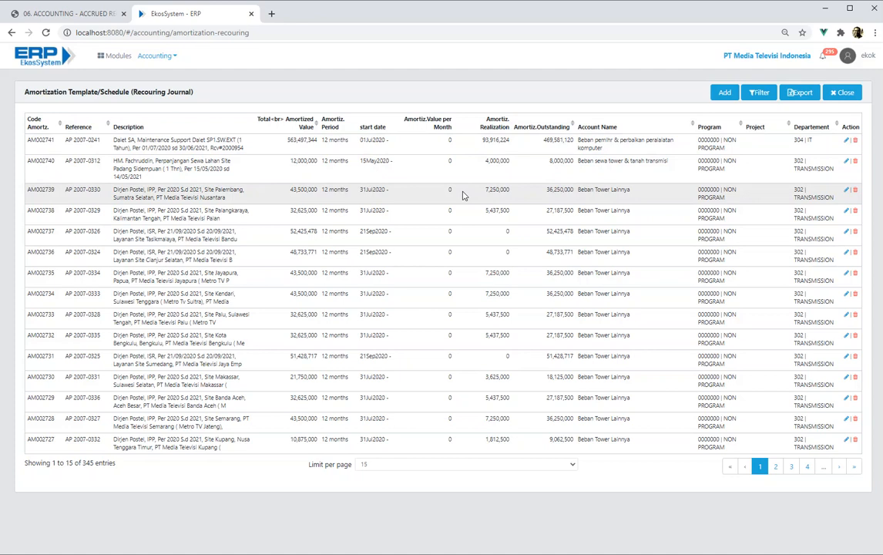
{"action": "left_click", "coordinate": [760, 93]}
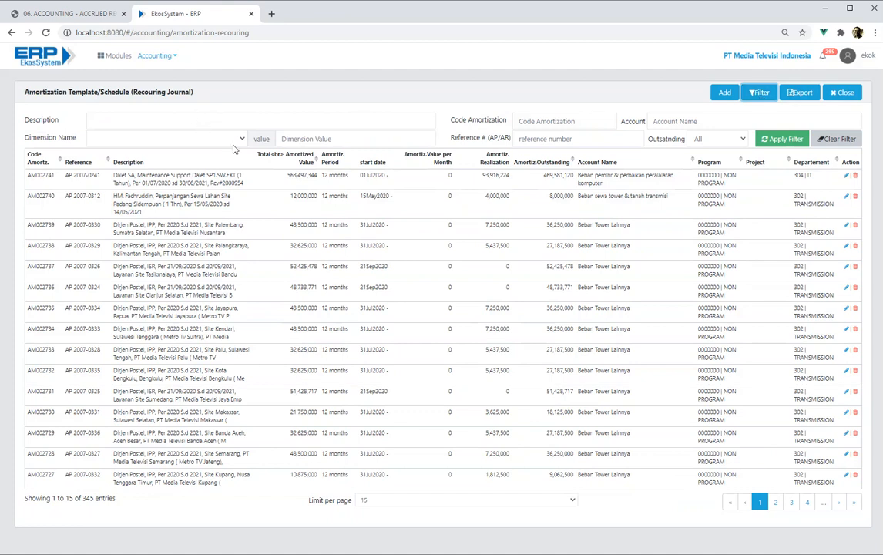
{"action": "left_click", "coordinate": [208, 116]}
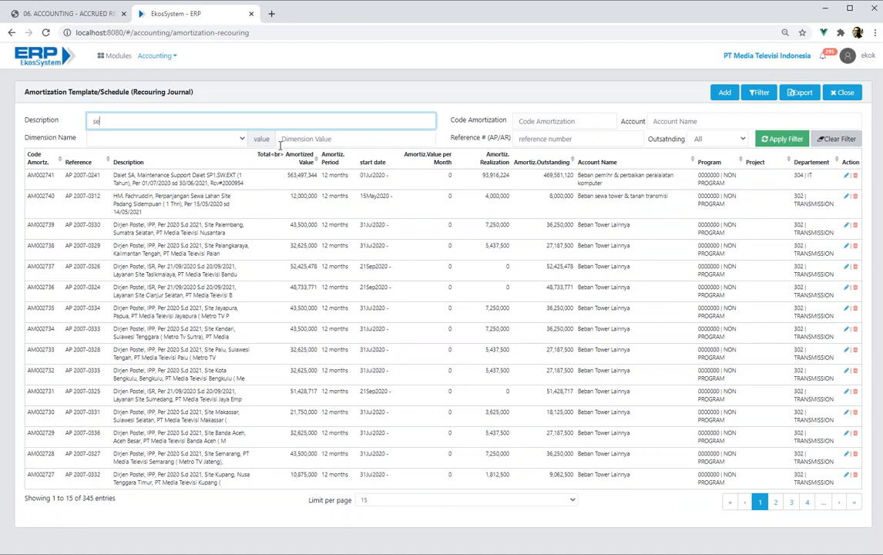
{"action": "left_click", "coordinate": [762, 140]}
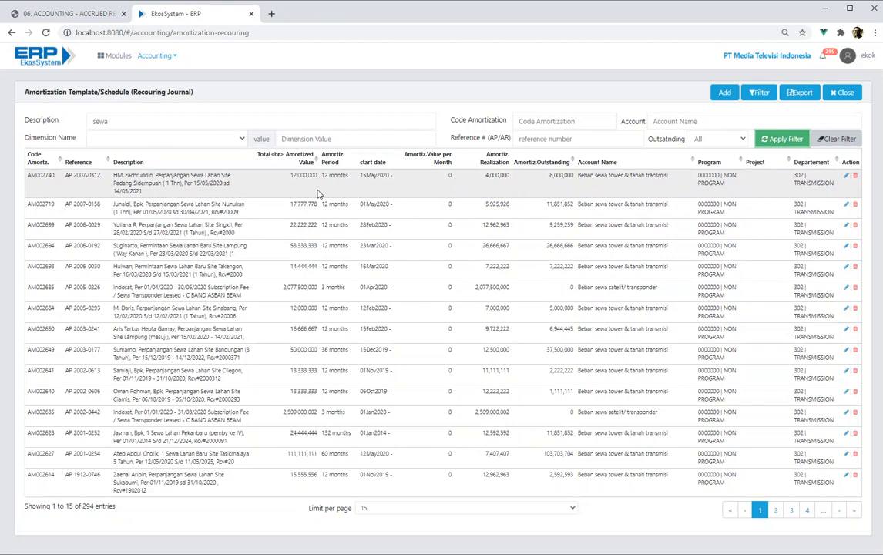
- Sort the list by amortization code in descending order, view the form of the Padang Sidempuan land lease, and close it
{"action": "left_click", "coordinate": [219, 184]}
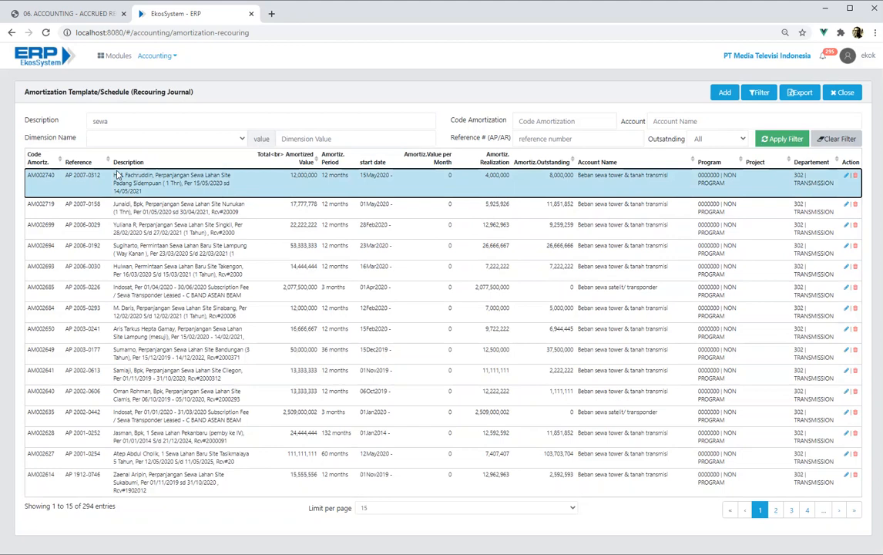
{"action": "left_click", "coordinate": [36, 159]}
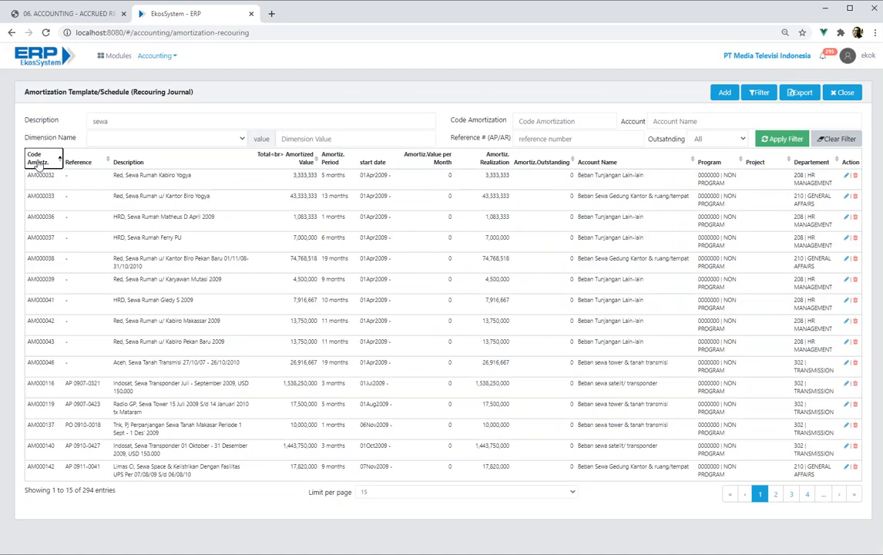
{"action": "left_click", "coordinate": [37, 159]}
{"action": "left_click", "coordinate": [117, 187]}
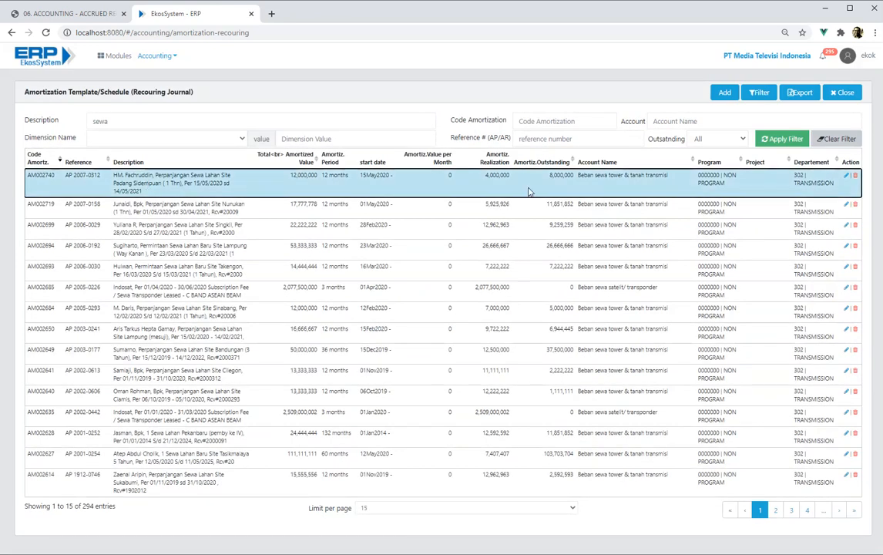
{"action": "left_click", "coordinate": [847, 177]}
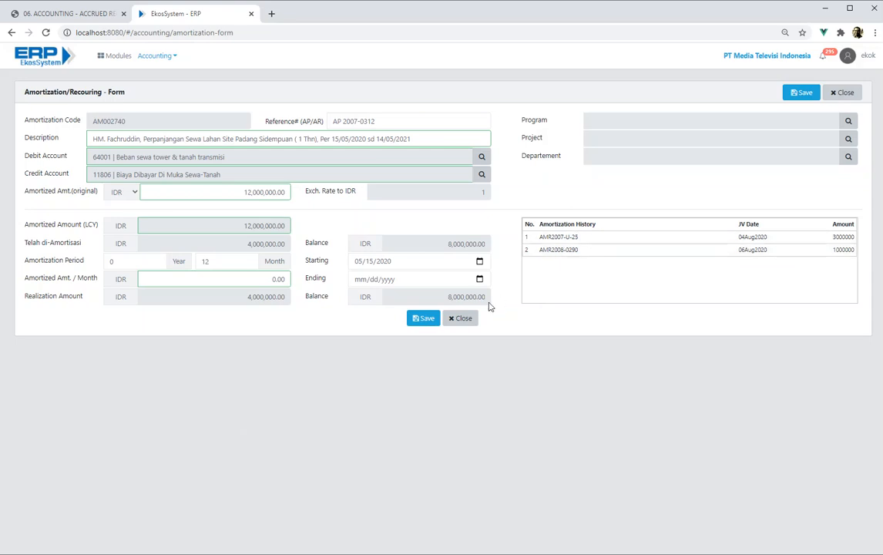
{"action": "left_click", "coordinate": [463, 319]}
- Filter the amortization list by the description "dirjen" with Outstanding set to Yes
{"action": "double_click", "coordinate": [148, 118]}
{"action": "type", "text": "dirjen"}
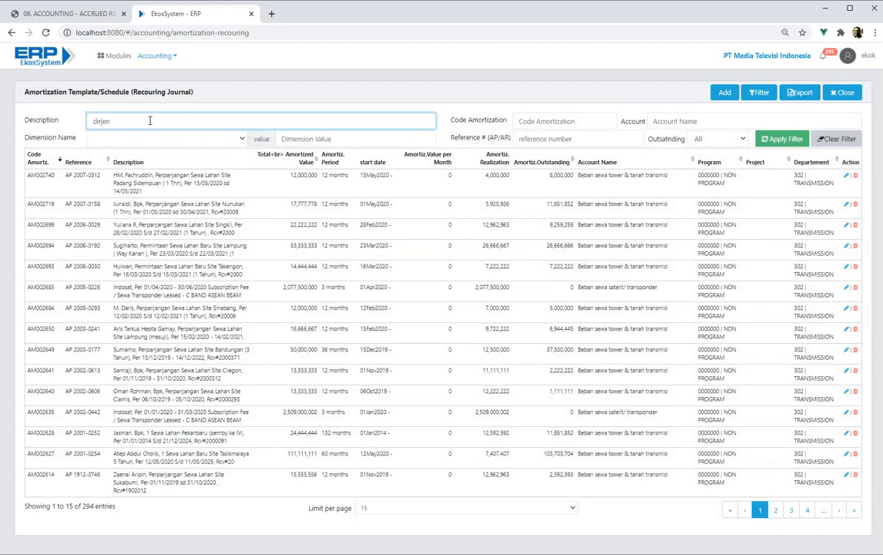
{"action": "left_click", "coordinate": [717, 142]}
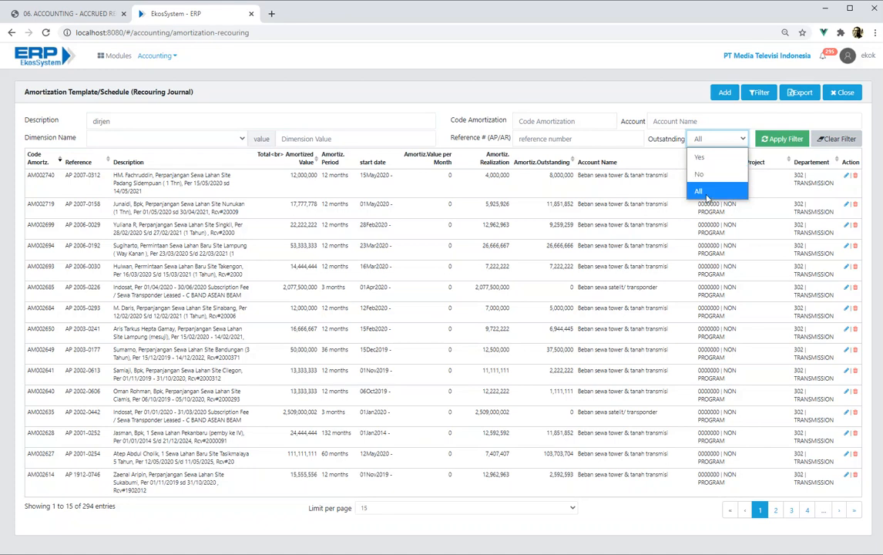
{"action": "left_click", "coordinate": [699, 157]}
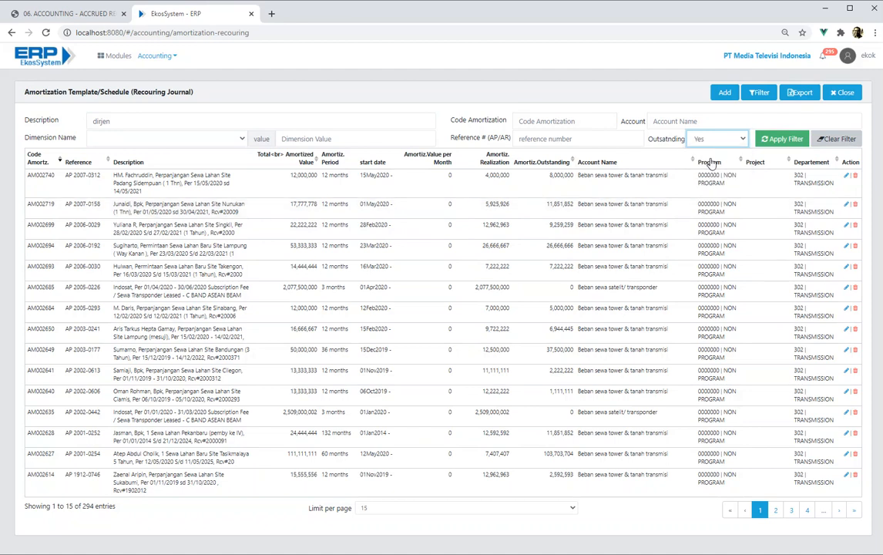
{"action": "left_click", "coordinate": [776, 147]}
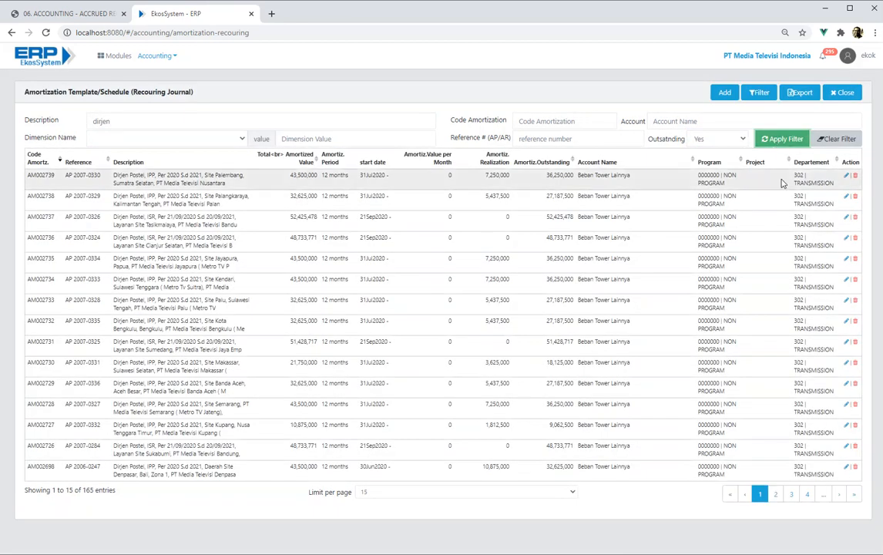
- View the amortization form and history of the Dirjen Postel Site Palembang record, then close it
{"action": "left_click", "coordinate": [239, 185]}
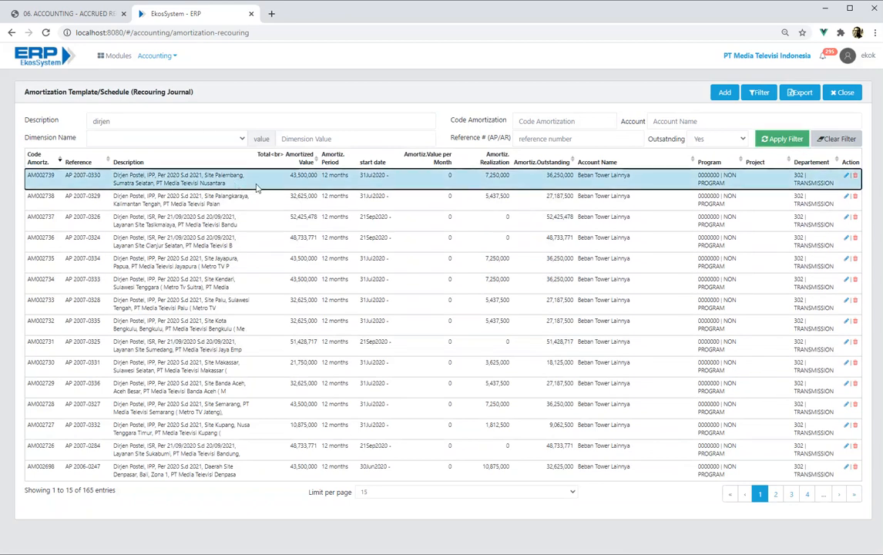
{"action": "left_click", "coordinate": [848, 178]}
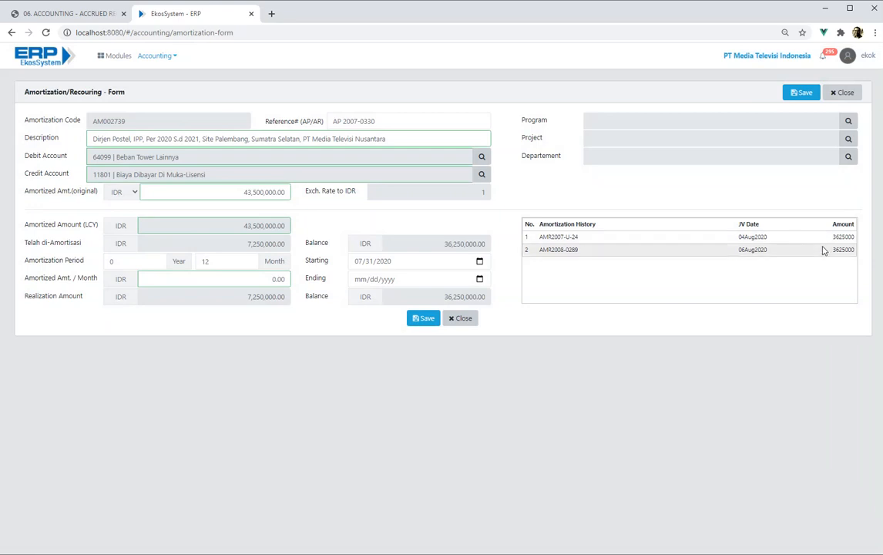
{"action": "left_click", "coordinate": [846, 94]}
- Change the Outstanding filter to No and apply it to the "dirjen" amortization records
{"action": "left_click", "coordinate": [740, 139]}
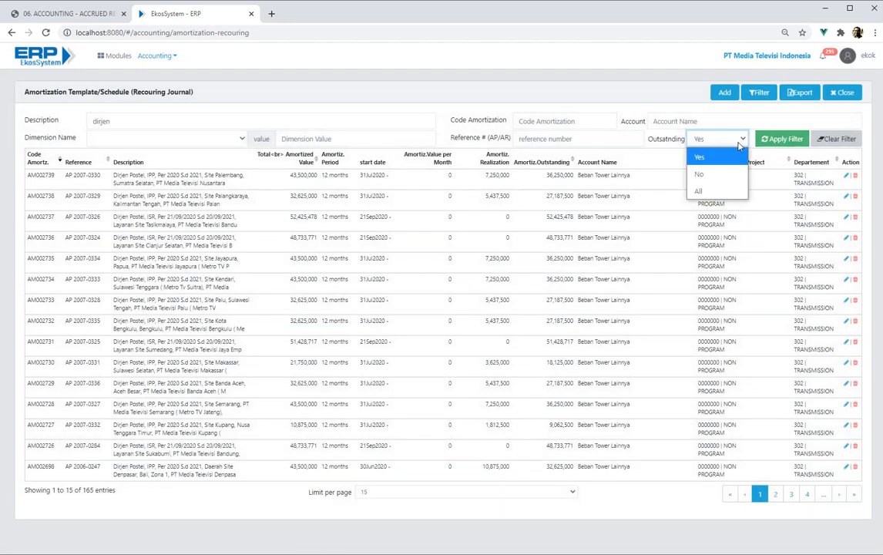
{"action": "left_click", "coordinate": [701, 174]}
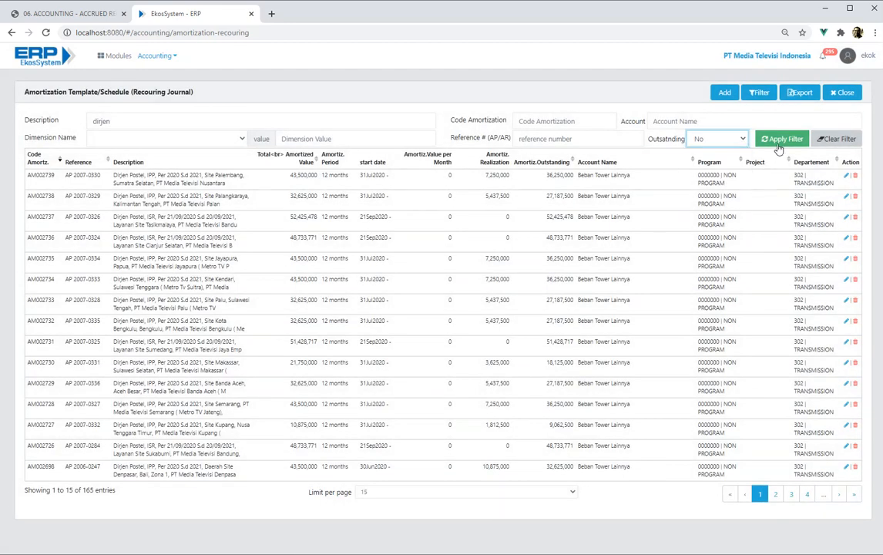
{"action": "left_click", "coordinate": [780, 141]}
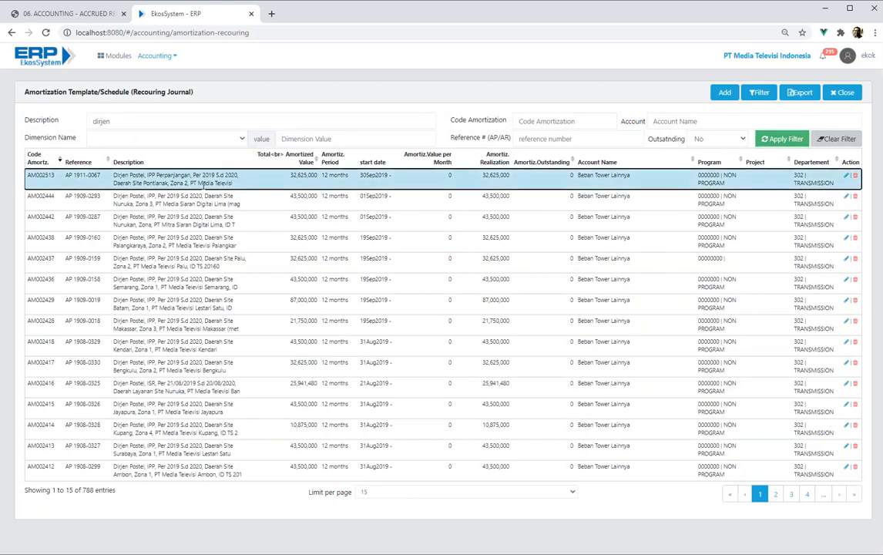
- Review the amortization history of the Dirjen Postel Site Pontianak record, then close its form and select its row in the list
{"action": "left_click", "coordinate": [848, 177]}
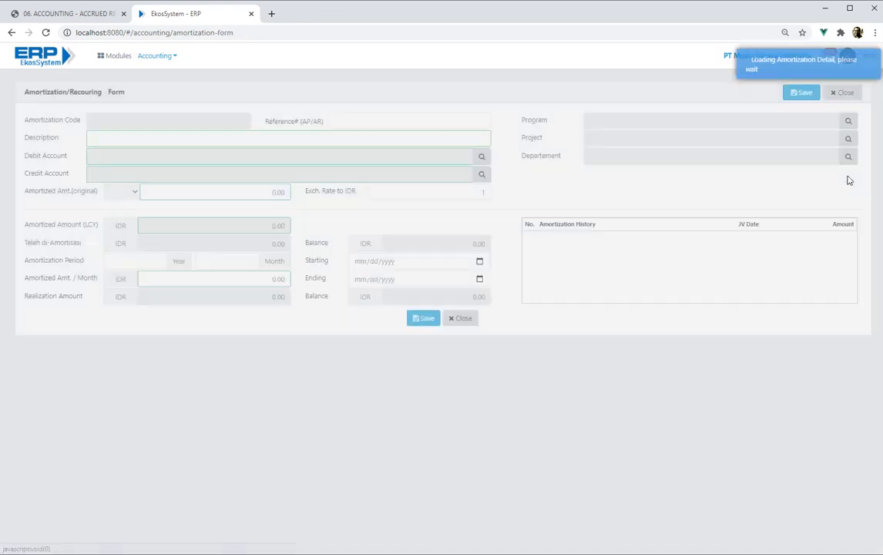
{"action": "scroll", "coordinate": [732, 254], "scroll_direction": "down", "scroll_amount": 2}
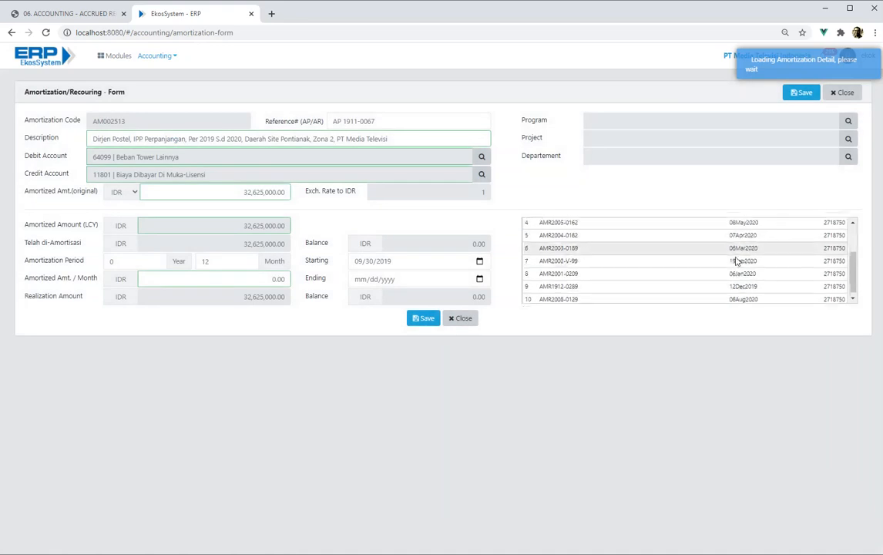
{"action": "scroll", "coordinate": [733, 258], "scroll_direction": "up", "scroll_amount": 2}
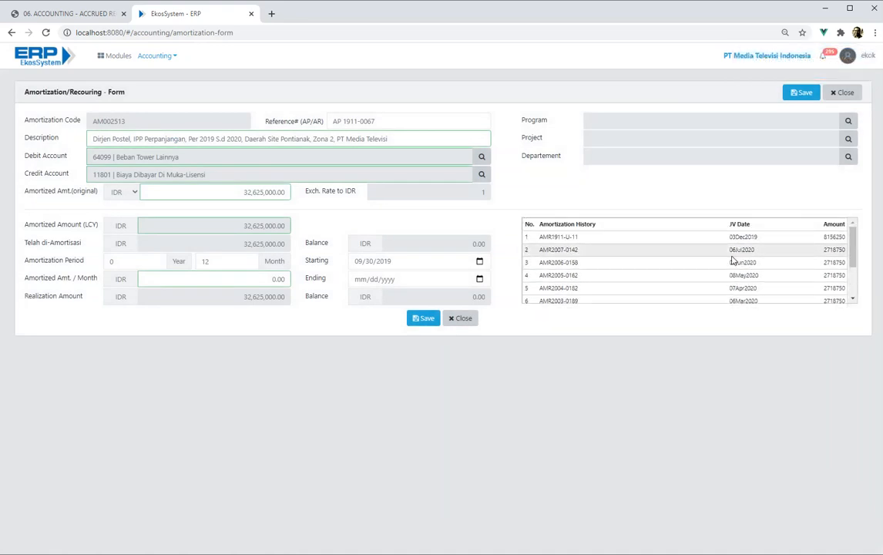
{"action": "scroll", "coordinate": [733, 260], "scroll_direction": "down", "scroll_amount": 2}
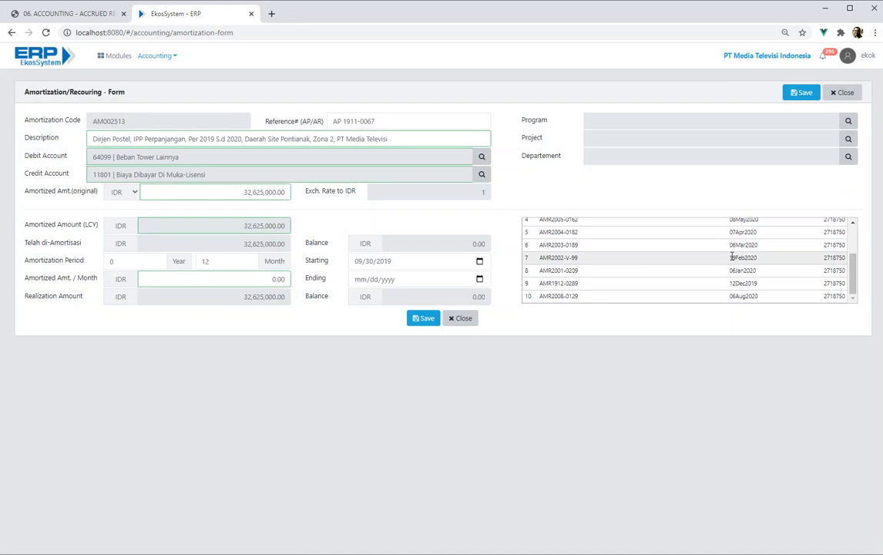
{"action": "left_click", "coordinate": [465, 319]}
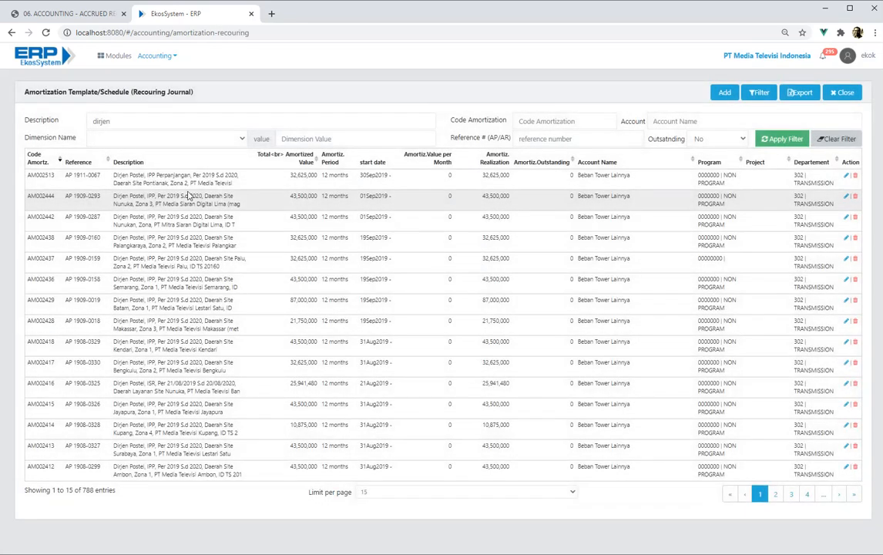
{"action": "left_click", "coordinate": [168, 180]}
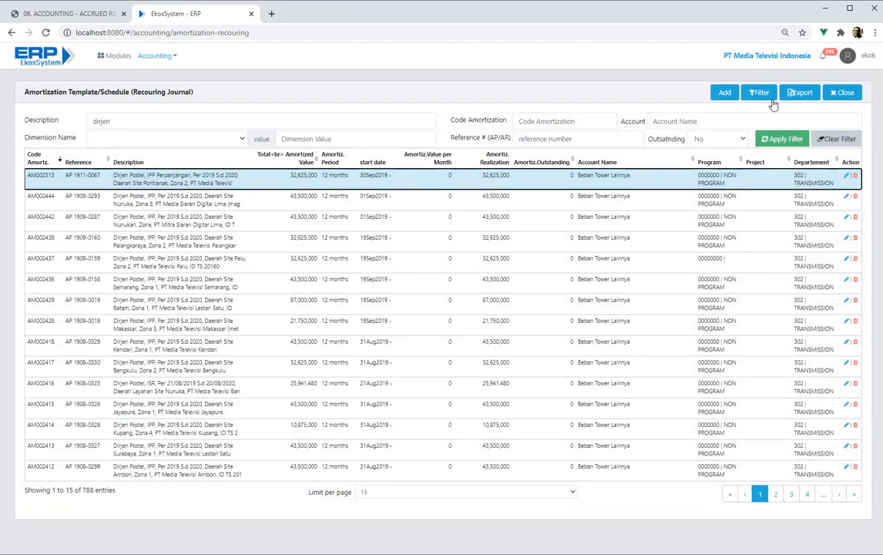
- Open a blank amortization form, go through its reference, description, amortization period, starting and ending fields, and close it without saving
{"action": "left_click", "coordinate": [726, 94]}
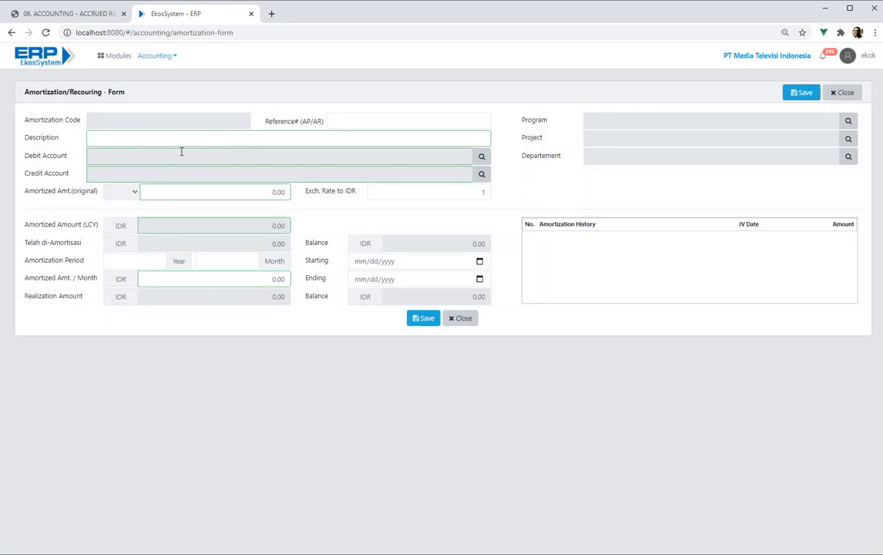
{"action": "left_click", "coordinate": [346, 117]}
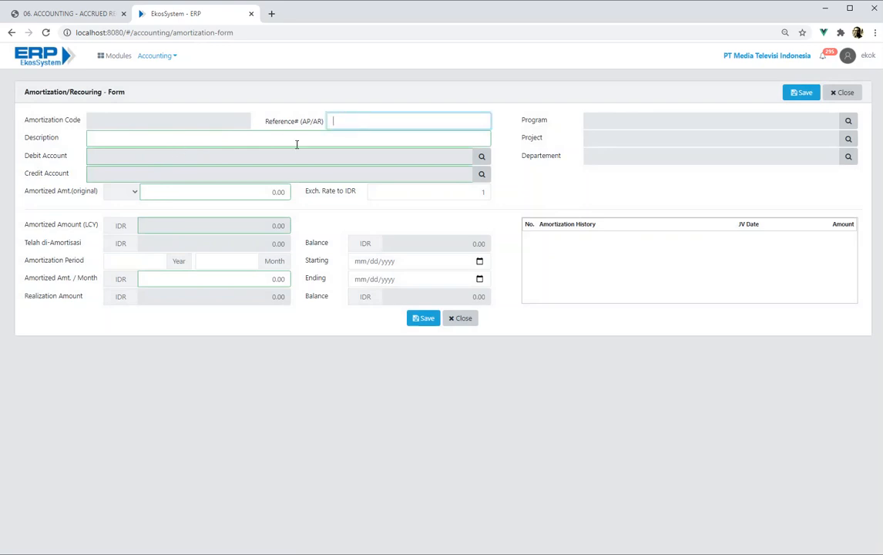
{"action": "left_click", "coordinate": [262, 138]}
{"action": "left_click", "coordinate": [361, 122]}
{"action": "left_click", "coordinate": [124, 260]}
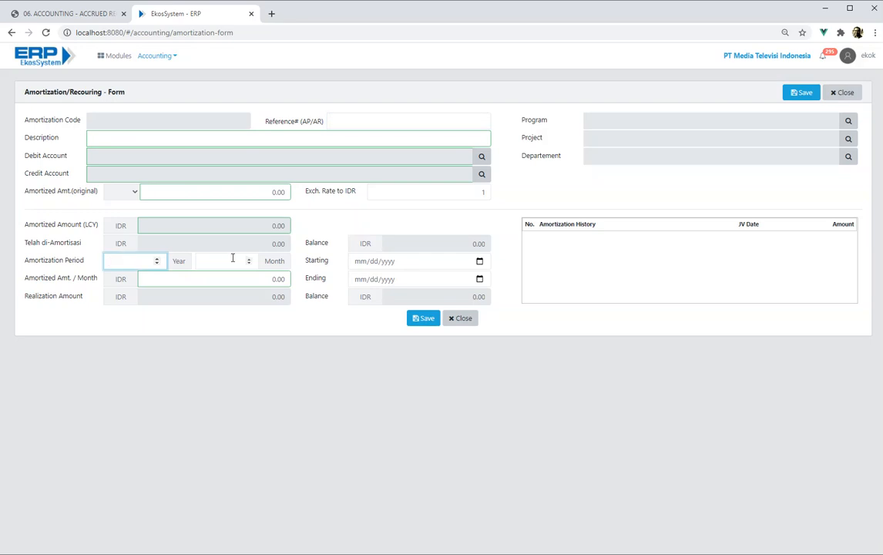
{"action": "left_click", "coordinate": [416, 262]}
{"action": "left_click", "coordinate": [407, 282]}
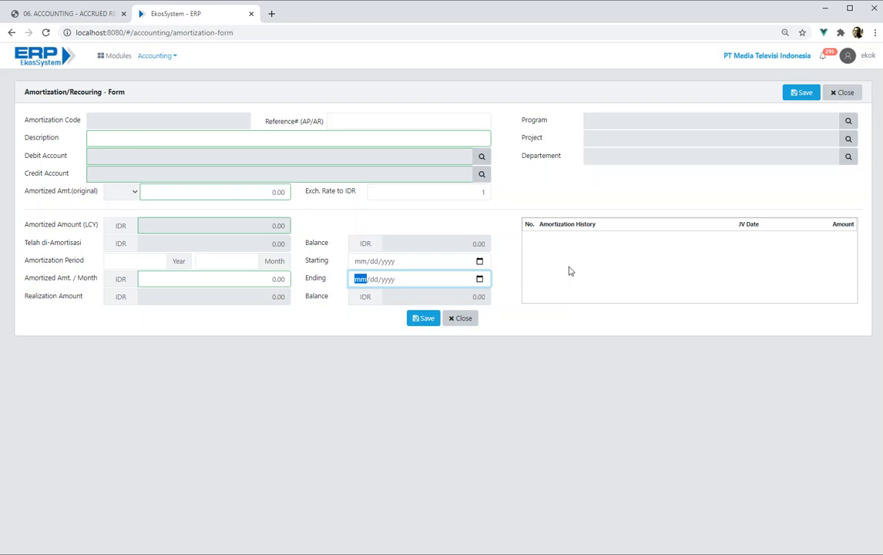
{"action": "left_click", "coordinate": [463, 318]}
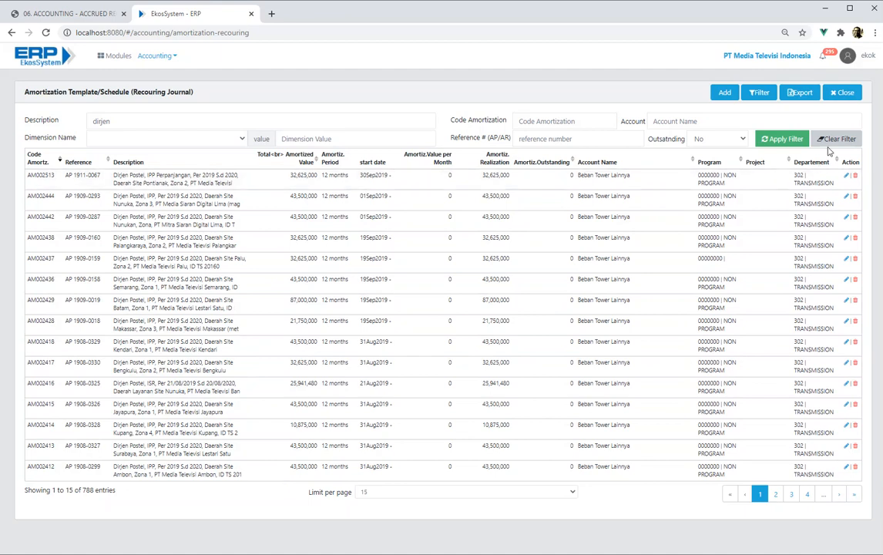
- Close the filtered amortization list and reopen the Amortization/Recouring list without filters from the accounting home page
{"action": "left_click", "coordinate": [848, 95]}
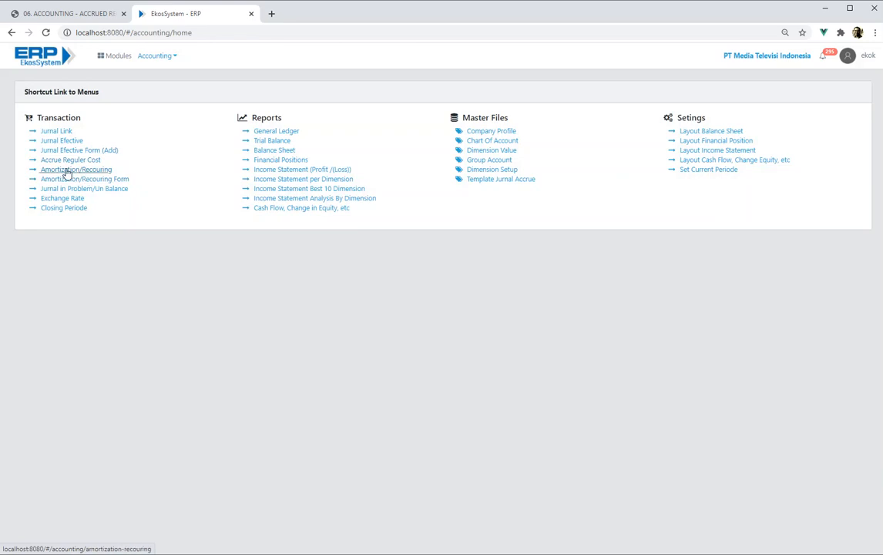
{"action": "left_click", "coordinate": [94, 172]}
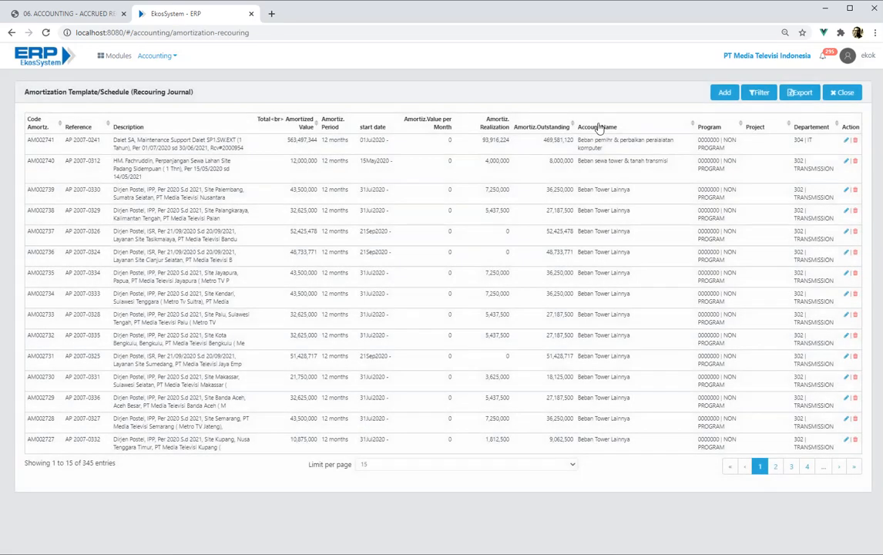
- Open a blank amortization form from the amortization schedule list, close it without saving, and close the list
{"action": "left_click", "coordinate": [724, 93]}
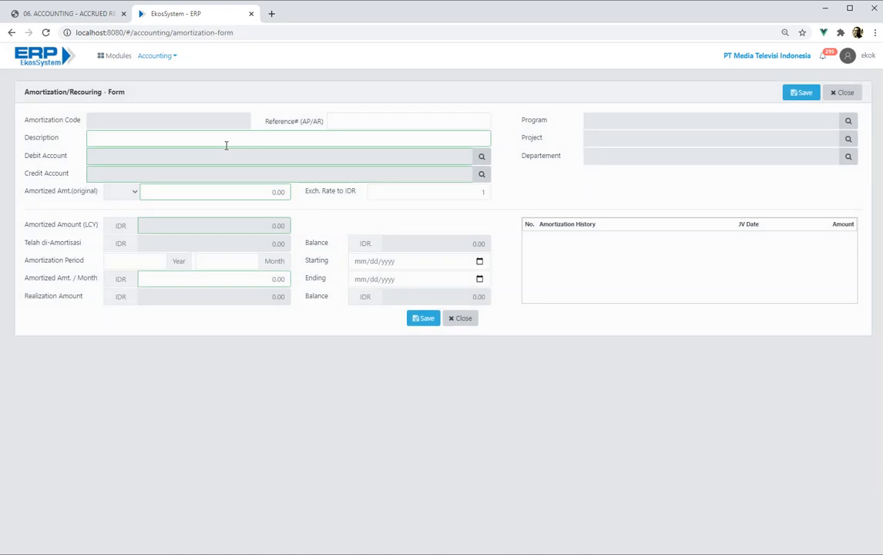
{"action": "left_click", "coordinate": [842, 93]}
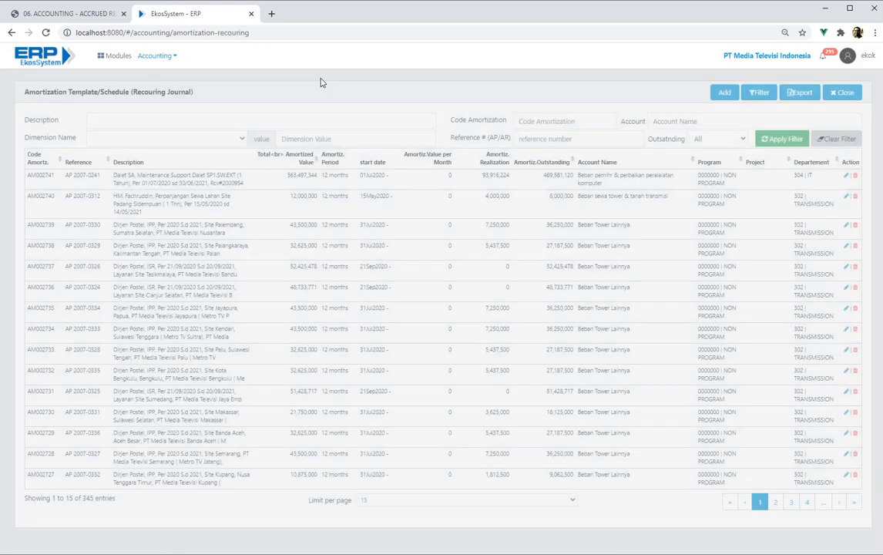
{"action": "left_click", "coordinate": [152, 59]}
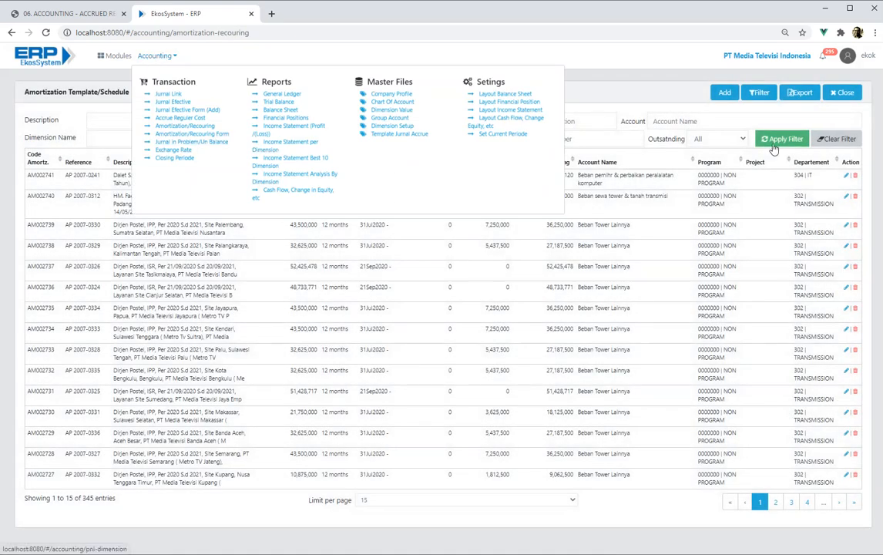
{"action": "left_click", "coordinate": [851, 97]}
- Open the Amortization/Recouring Form directly from the accounting transactions, view the blank form, and close it without saving
{"action": "left_click", "coordinate": [154, 57]}
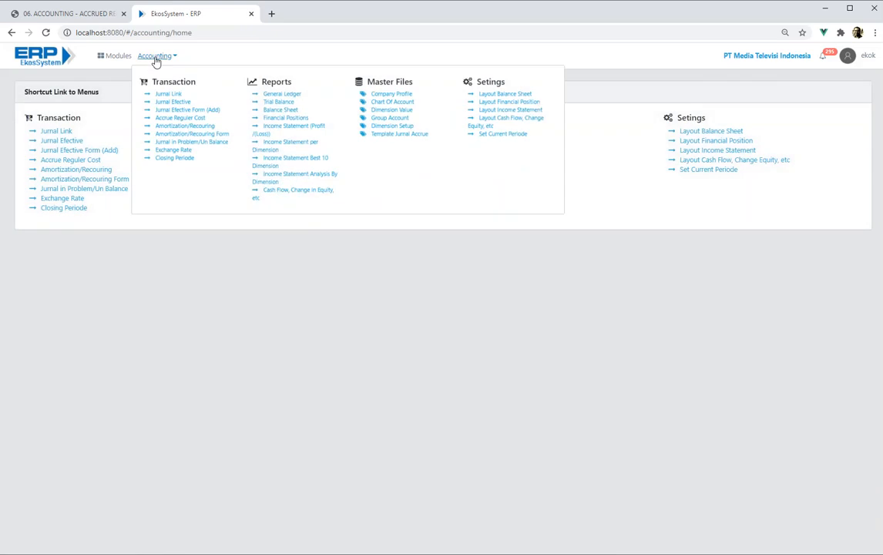
{"action": "left_click", "coordinate": [205, 135]}
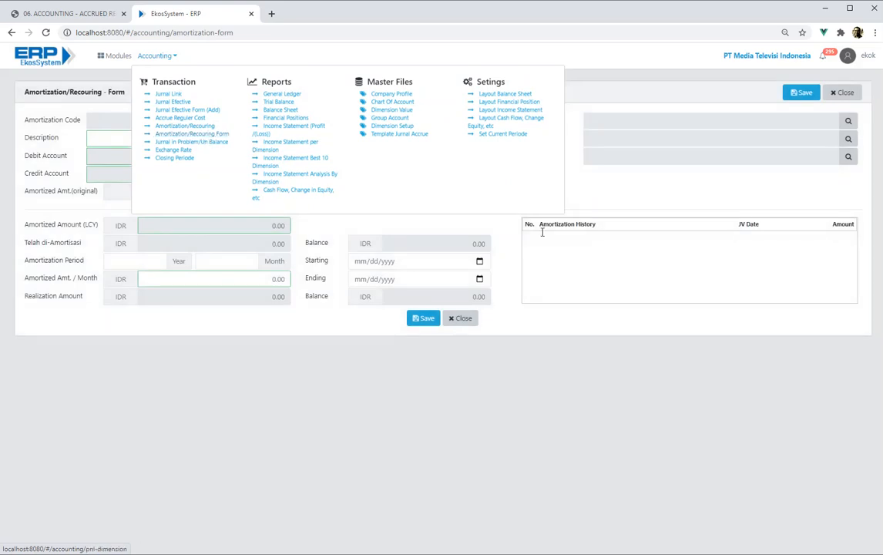
{"action": "left_click", "coordinate": [622, 325]}
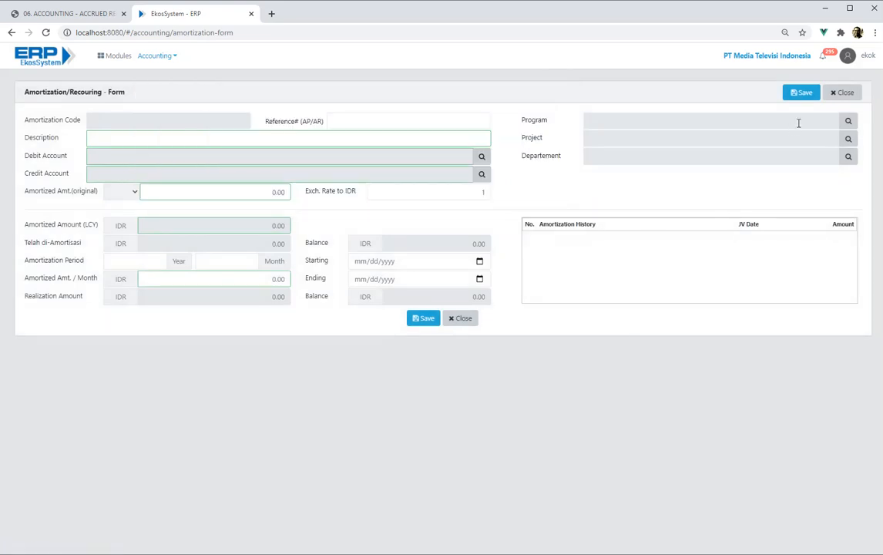
{"action": "left_click", "coordinate": [845, 94]}
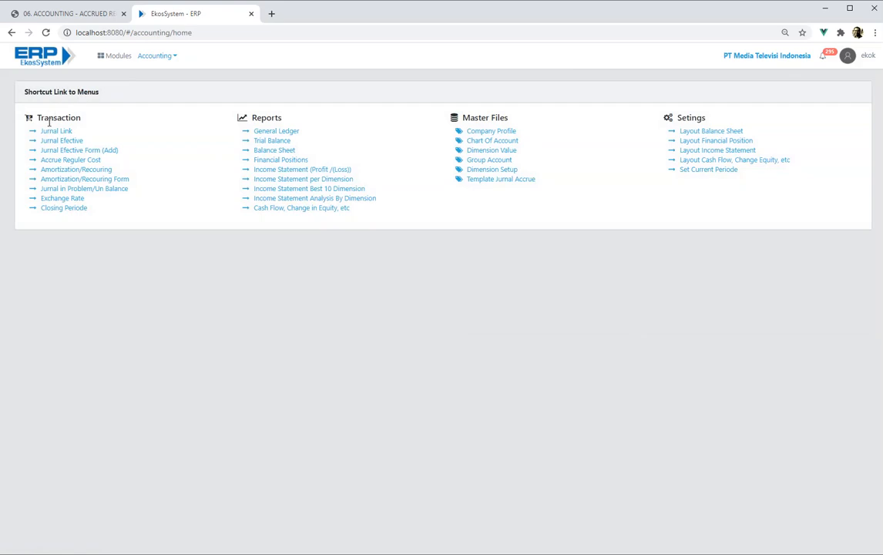
- Open the Exchange Rate list, filter it to the period July 2020, and select the 31 Jul 2020 JPY rate
{"action": "left_click", "coordinate": [64, 202]}
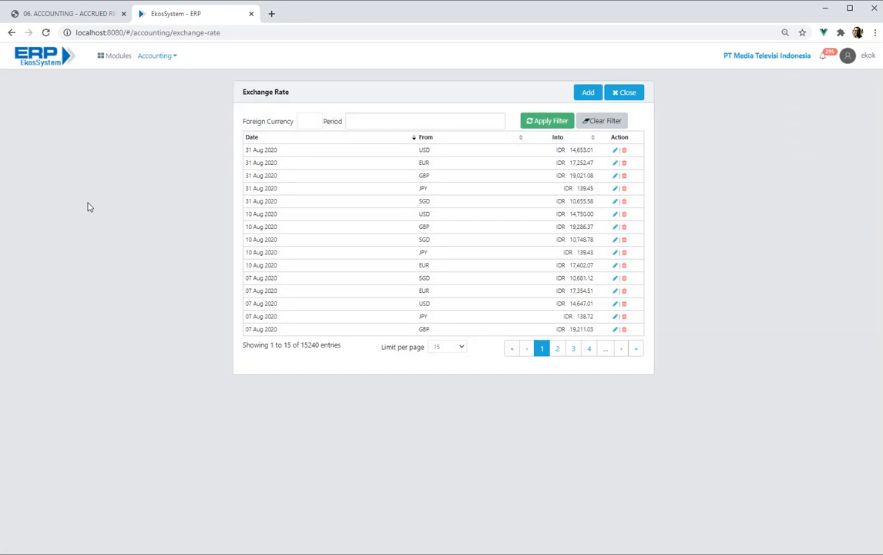
{"action": "left_click", "coordinate": [310, 121]}
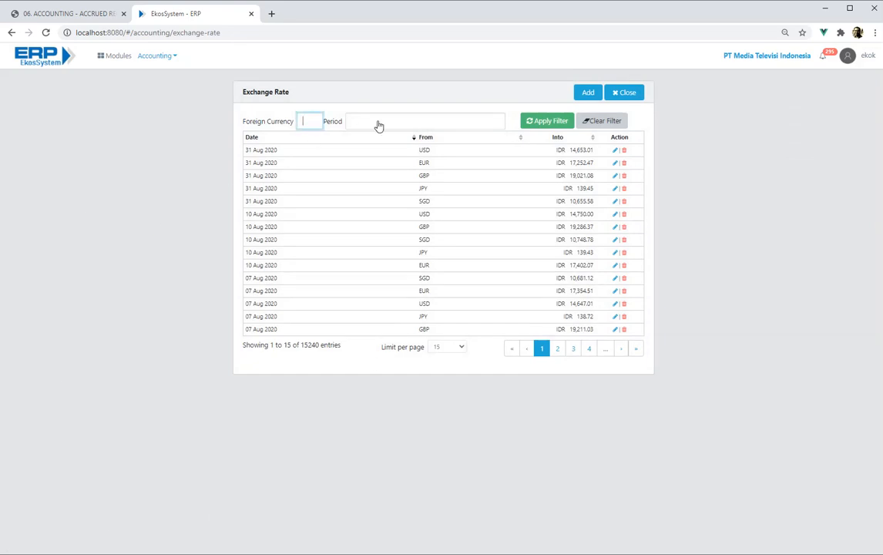
{"action": "left_click", "coordinate": [493, 126]}
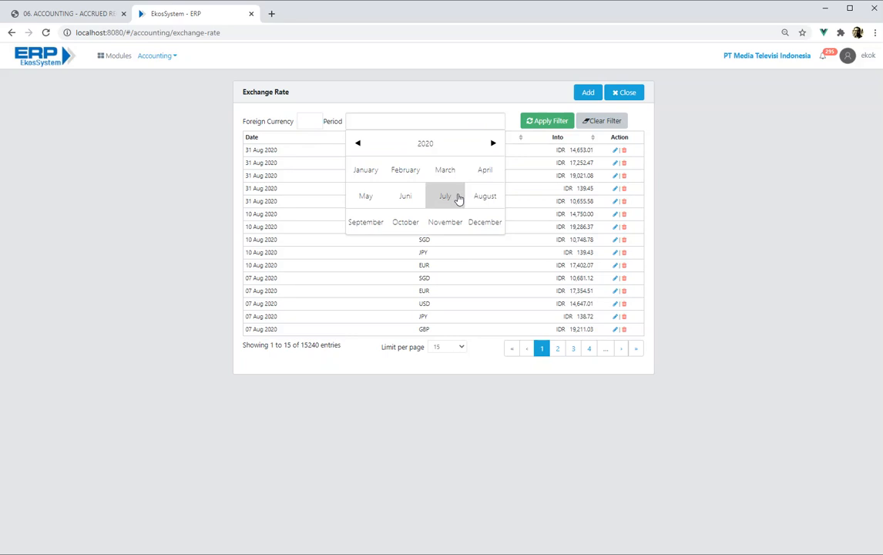
{"action": "left_click", "coordinate": [446, 198]}
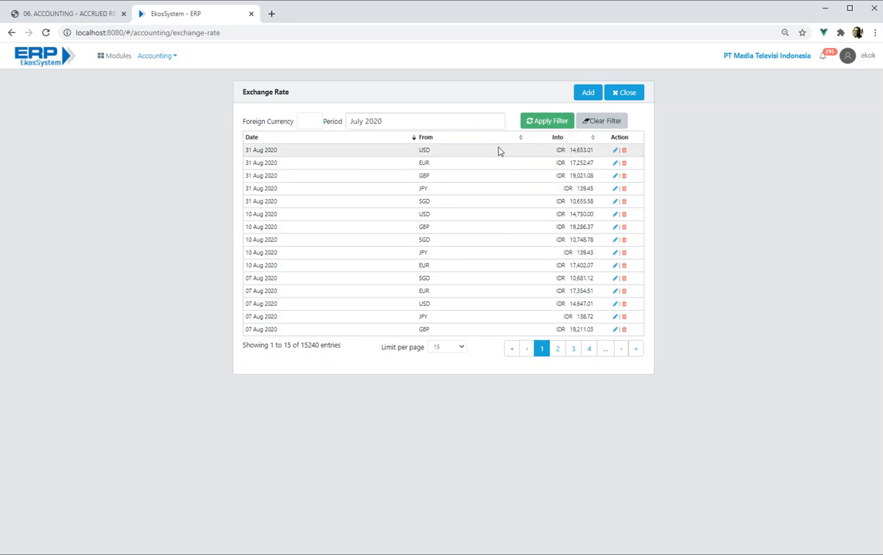
{"action": "left_click", "coordinate": [547, 125]}
{"action": "left_click", "coordinate": [454, 176]}
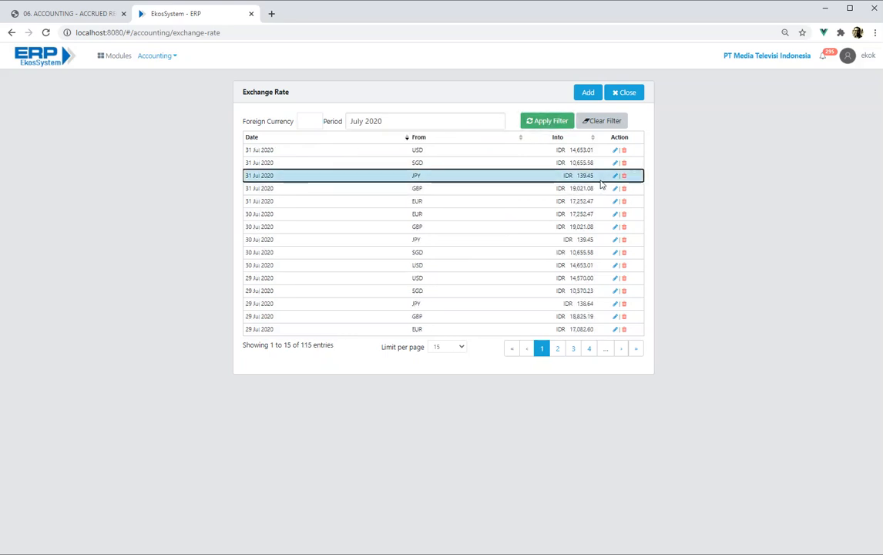
- Start a new exchange rate dated 09/30/2020 from USD to IDR, go to its rate field, and close the form without saving
{"action": "left_click", "coordinate": [591, 94]}
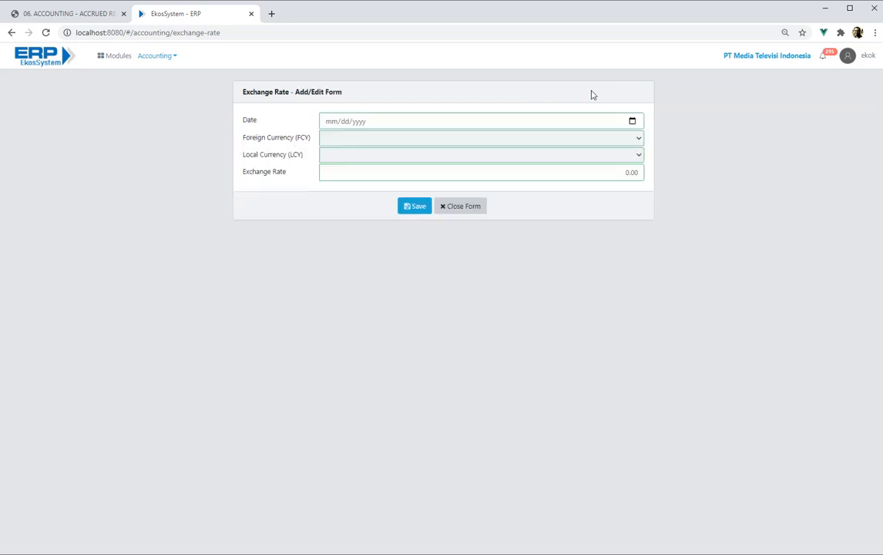
{"action": "left_click", "coordinate": [623, 123]}
{"action": "left_click", "coordinate": [632, 123]}
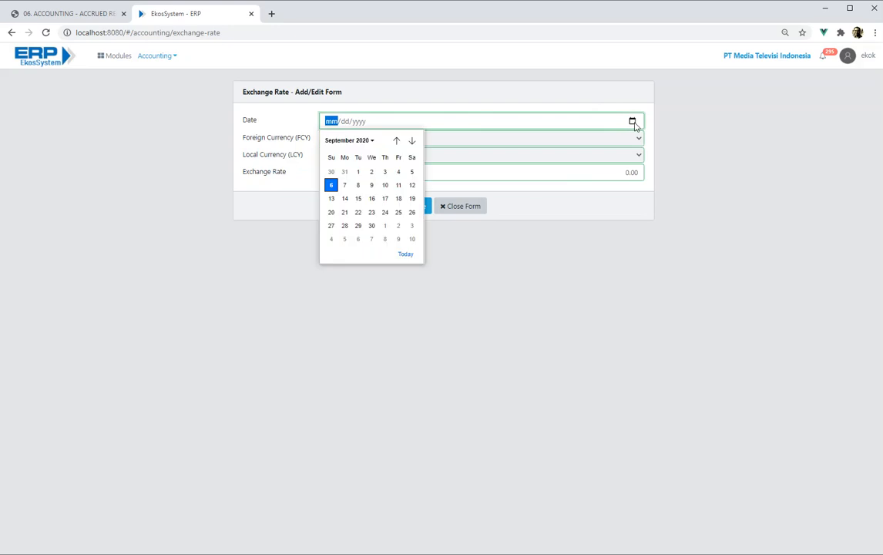
{"action": "left_click", "coordinate": [373, 225]}
{"action": "left_click", "coordinate": [372, 226]}
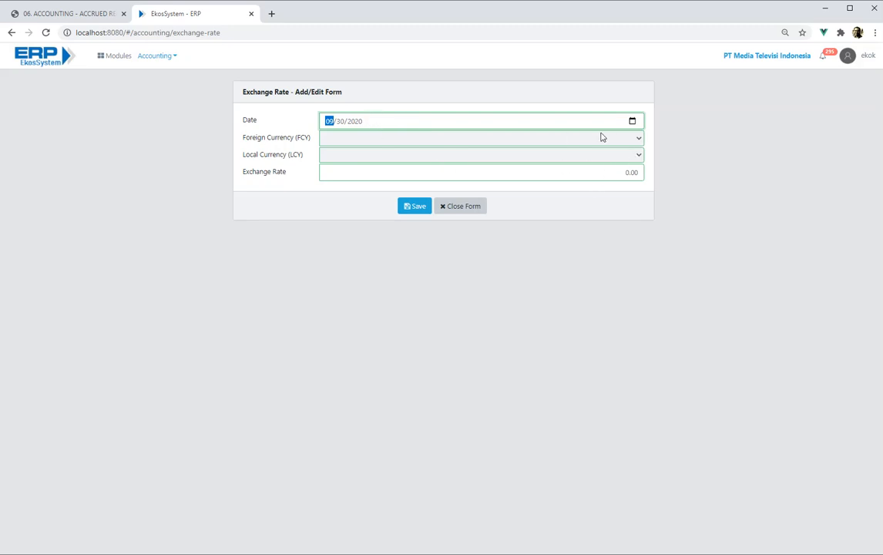
{"action": "left_click", "coordinate": [637, 142]}
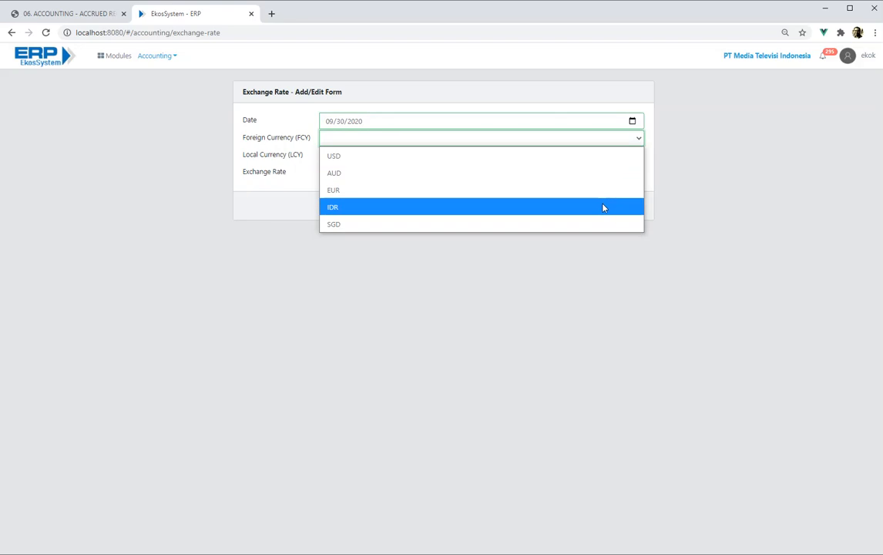
{"action": "left_click", "coordinate": [599, 158]}
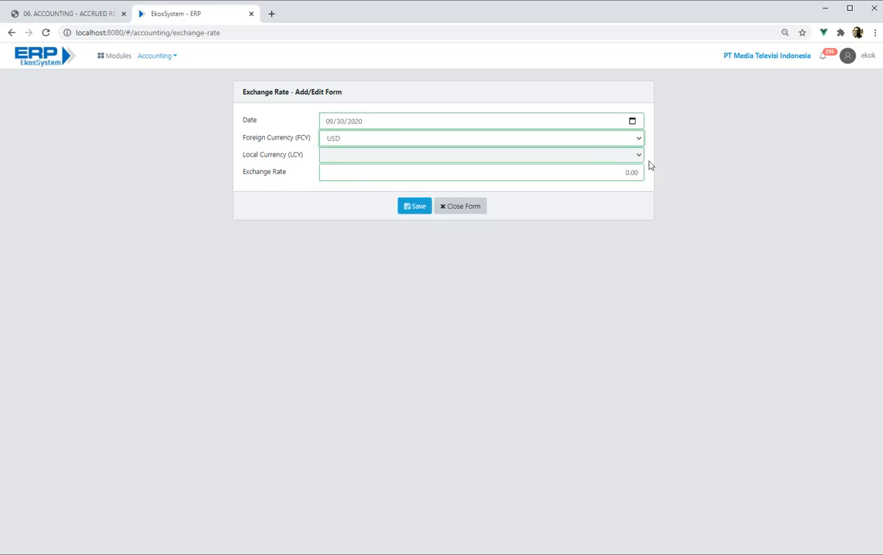
{"action": "left_click", "coordinate": [637, 155]}
{"action": "left_click", "coordinate": [611, 226]}
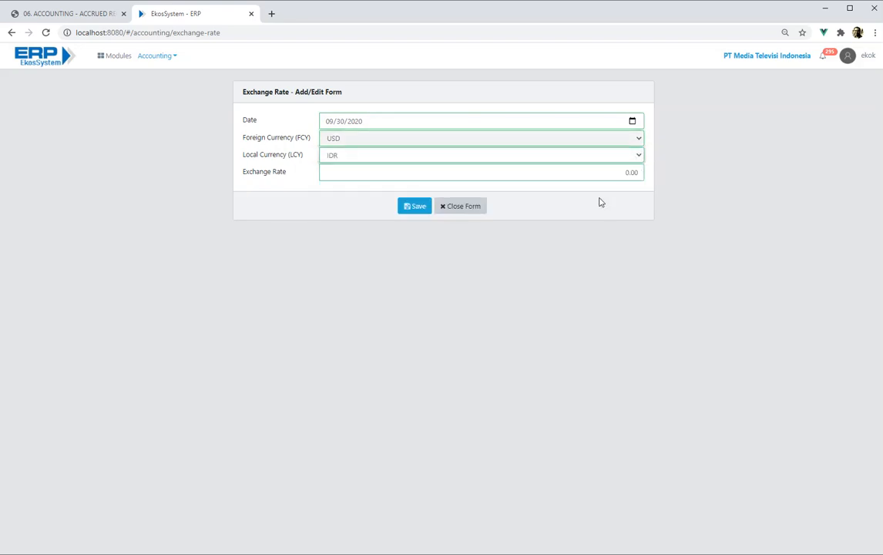
{"action": "left_click", "coordinate": [378, 176]}
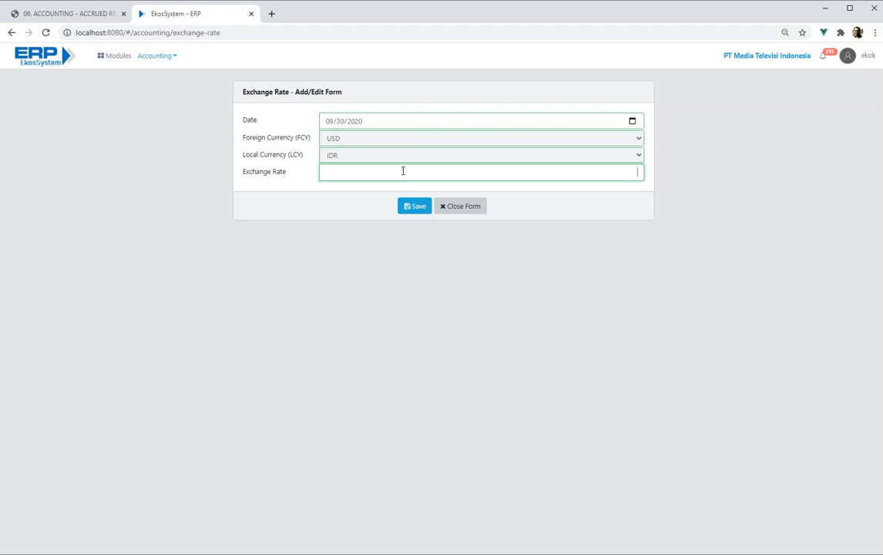
{"action": "left_click", "coordinate": [474, 208]}
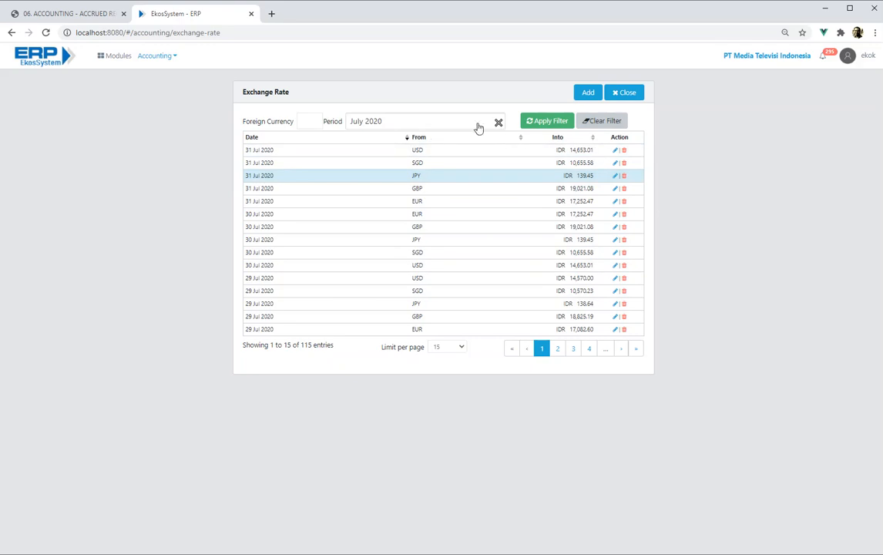
- Filter the July 2020 exchange rates by the foreign currency "usd"
{"action": "left_click", "coordinate": [300, 121]}
{"action": "type", "text": "usd"}
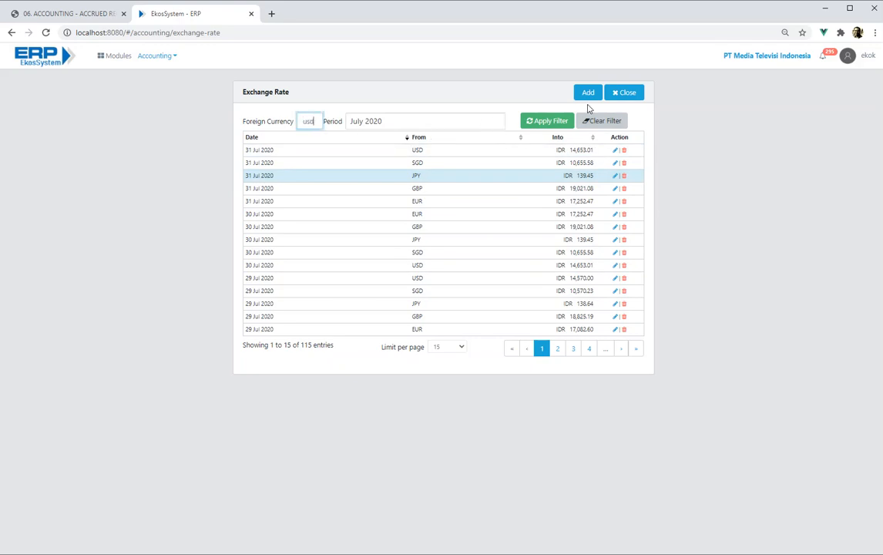
{"action": "left_click", "coordinate": [420, 122]}
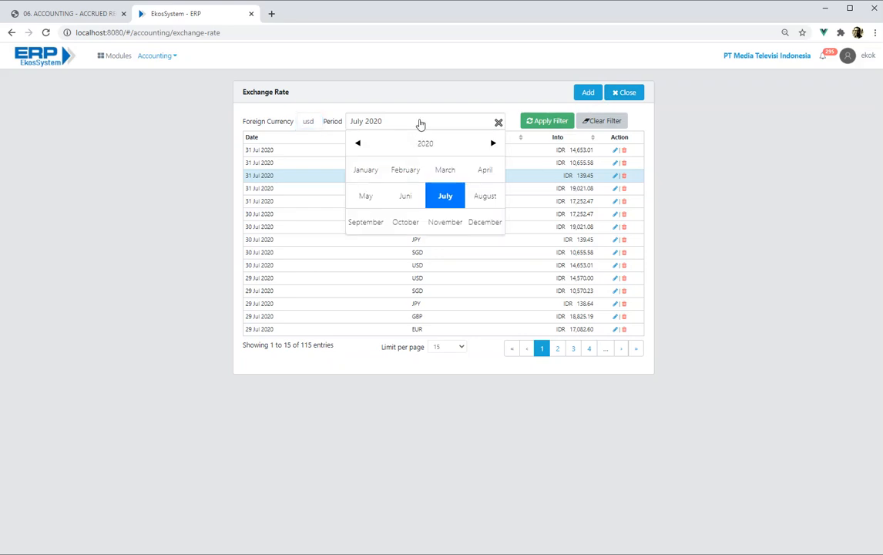
{"action": "left_click_drag", "start_coordinate": [404, 124], "coordinate": [347, 125]}
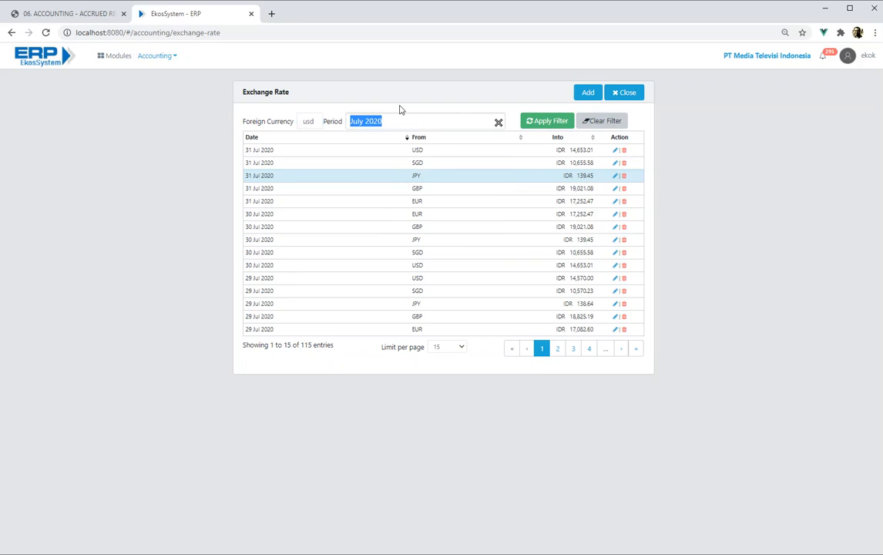
{"action": "left_click", "coordinate": [540, 122]}
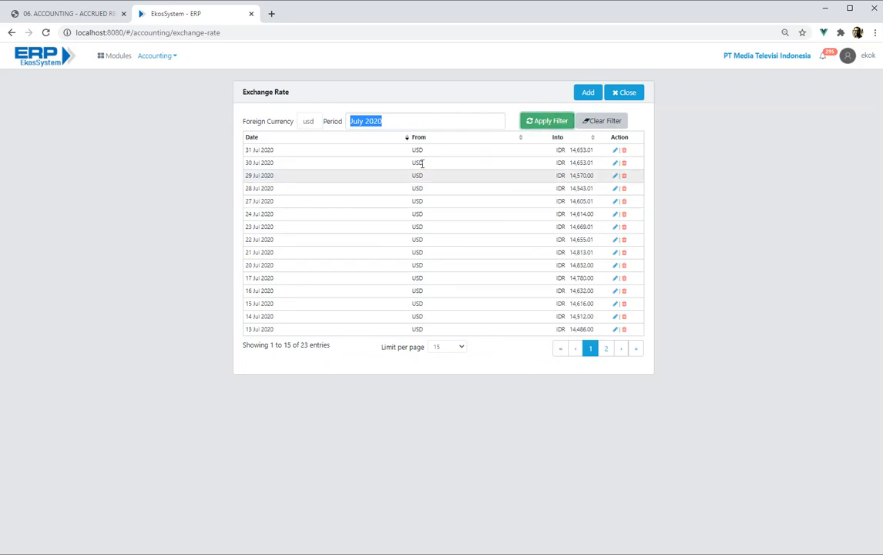
- Reload the Exchange Rate page, filter it only by the foreign currency "usd", and select the Date column heading
{"action": "right_click", "coordinate": [765, 156]}
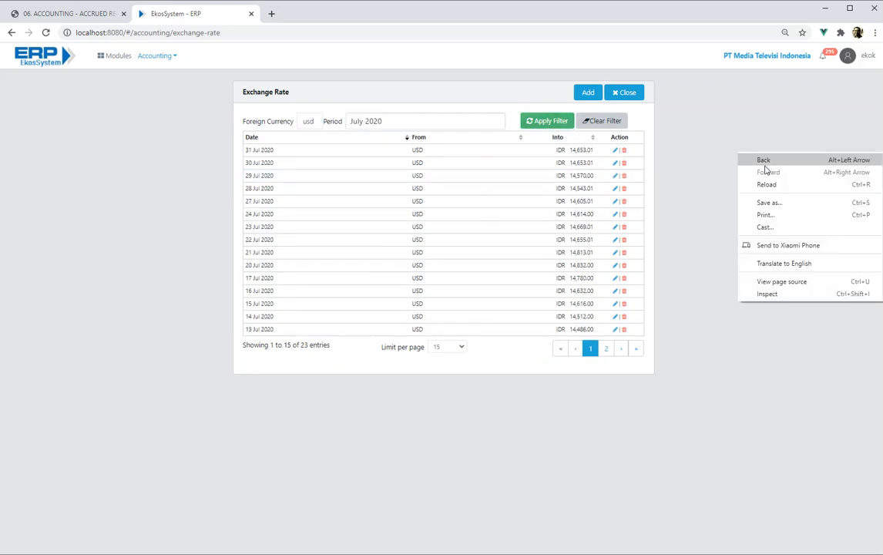
{"action": "left_click", "coordinate": [767, 185]}
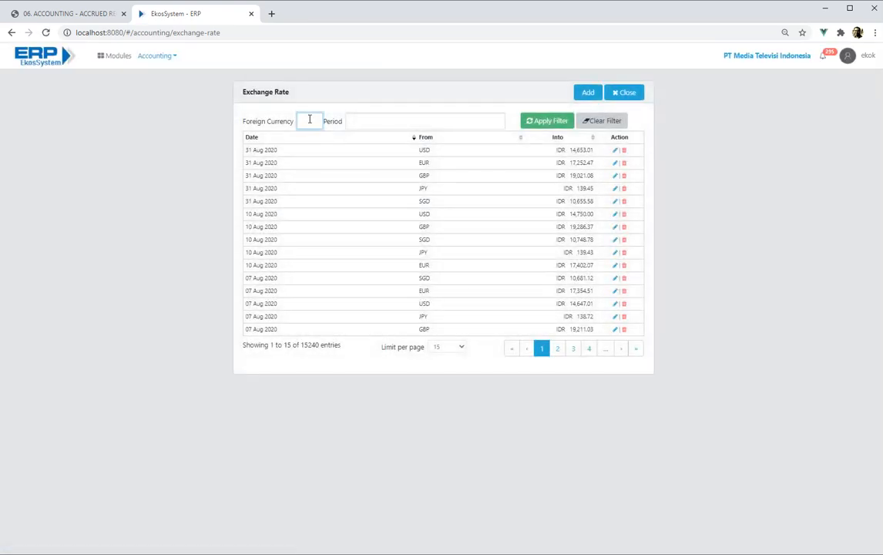
{"action": "type", "text": "usd"}
{"action": "left_click", "coordinate": [530, 126]}
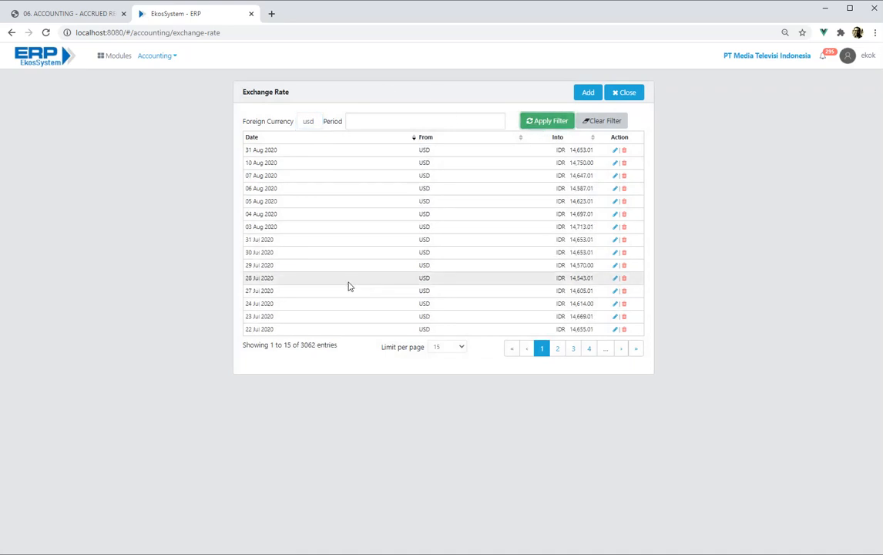
{"action": "left_click", "coordinate": [252, 139]}
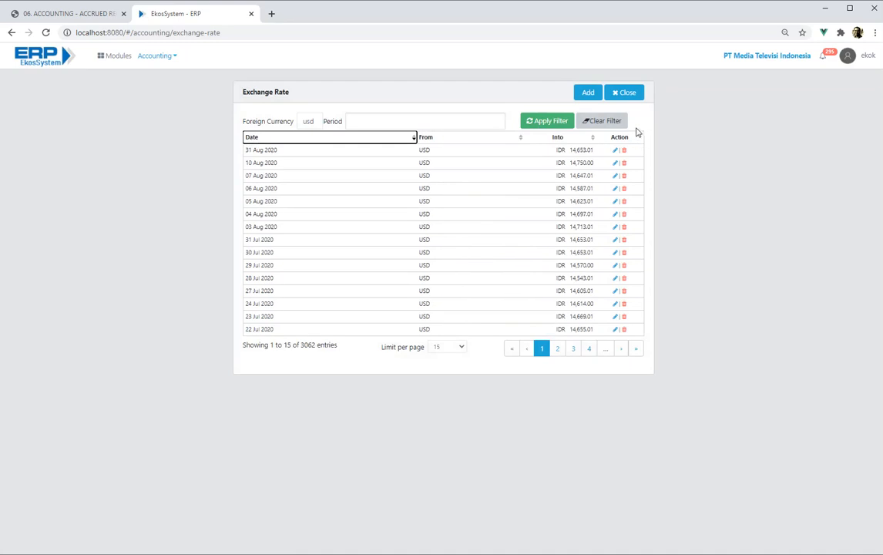
- Leave the exchange rates, review the current and next periods on the Closing Periode page, and exit without closing the period
{"action": "left_click", "coordinate": [631, 92]}
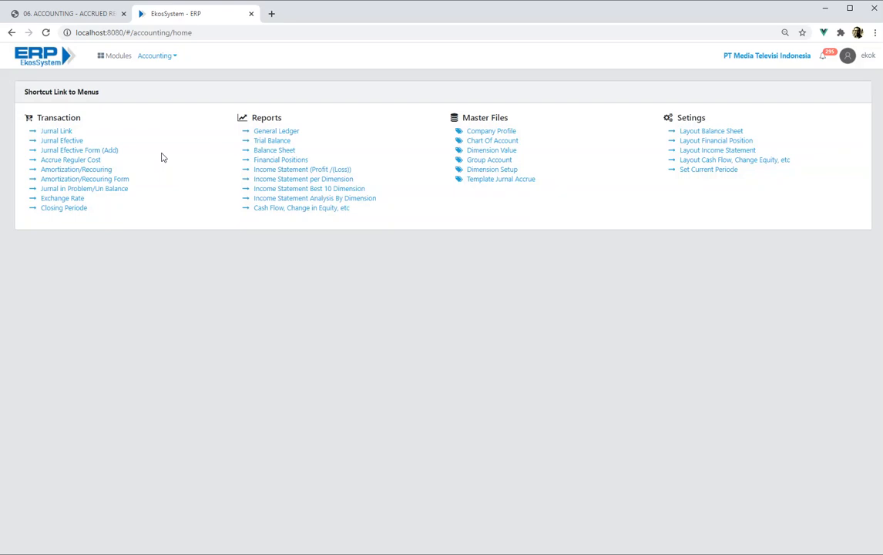
{"action": "left_click", "coordinate": [71, 213]}
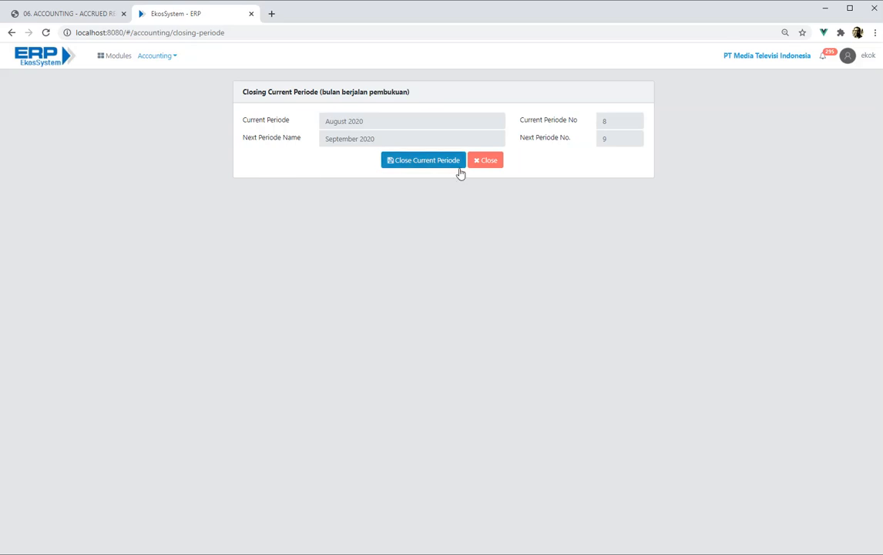
{"action": "left_click", "coordinate": [489, 162]}
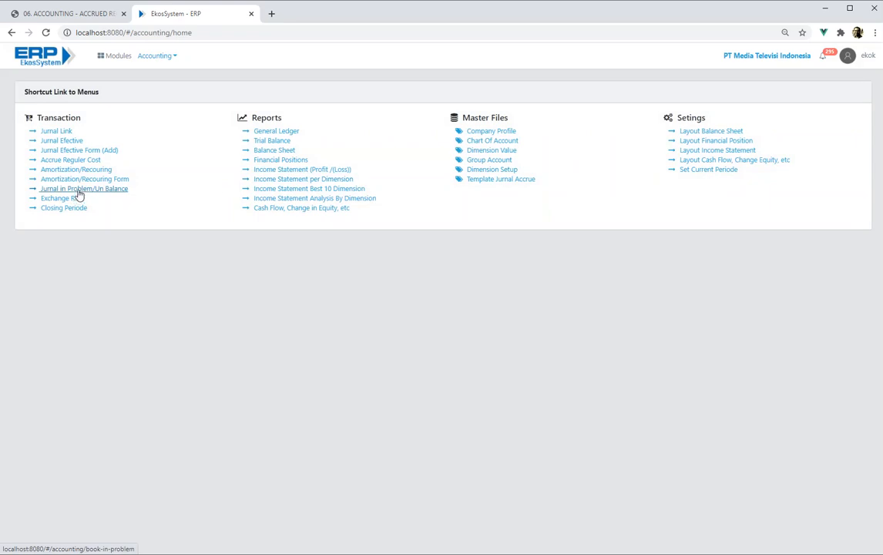
- Check the Jurnal in Problem/Un Balance list with its empty filter applied, close it, and dismiss the prayer time reminder
{"action": "left_click", "coordinate": [79, 191]}
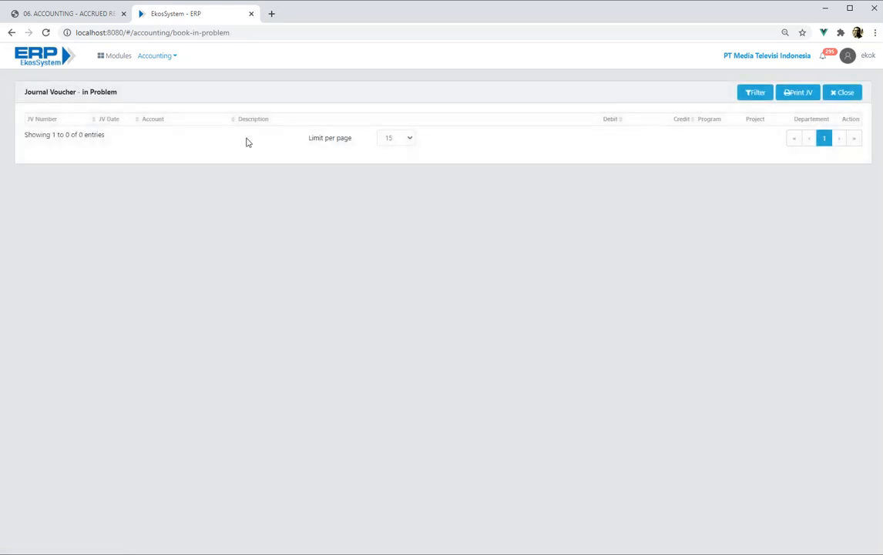
{"action": "left_click", "coordinate": [756, 96]}
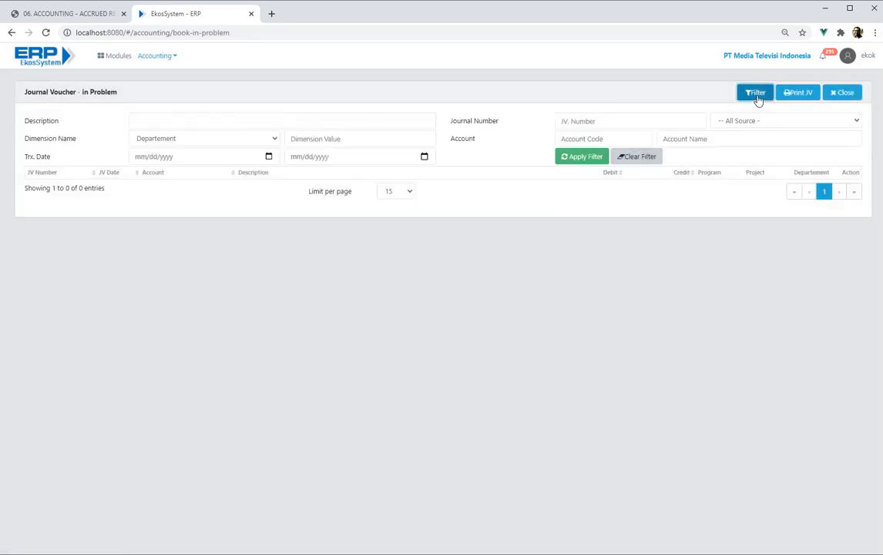
{"action": "left_click", "coordinate": [581, 160]}
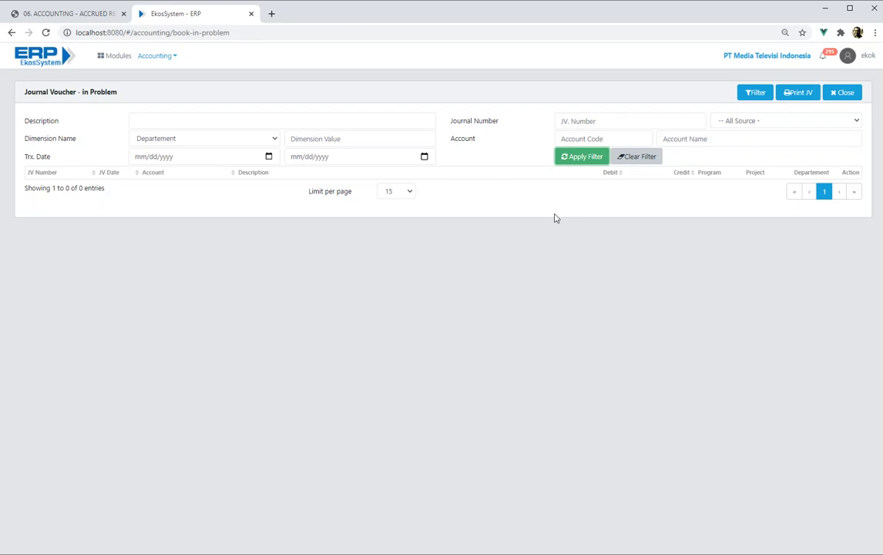
{"action": "left_click", "coordinate": [845, 93]}
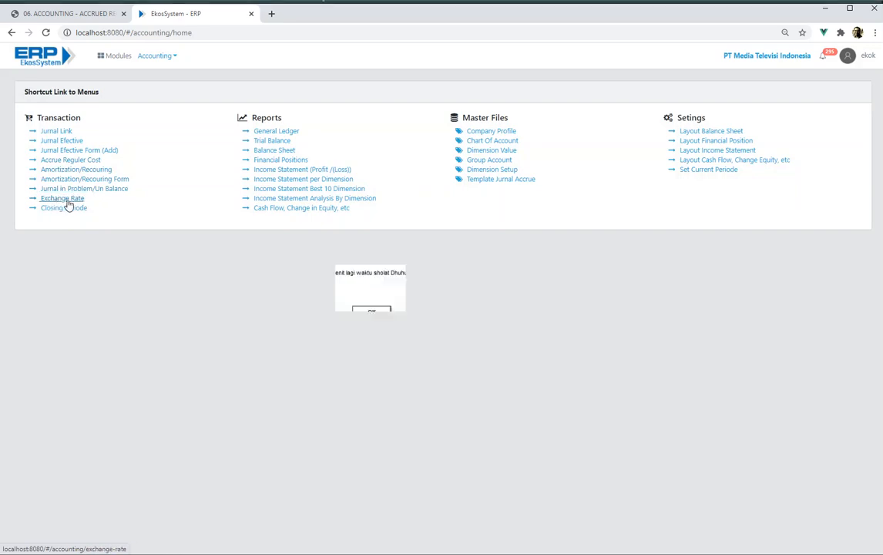
{"action": "left_click", "coordinate": [373, 313]}
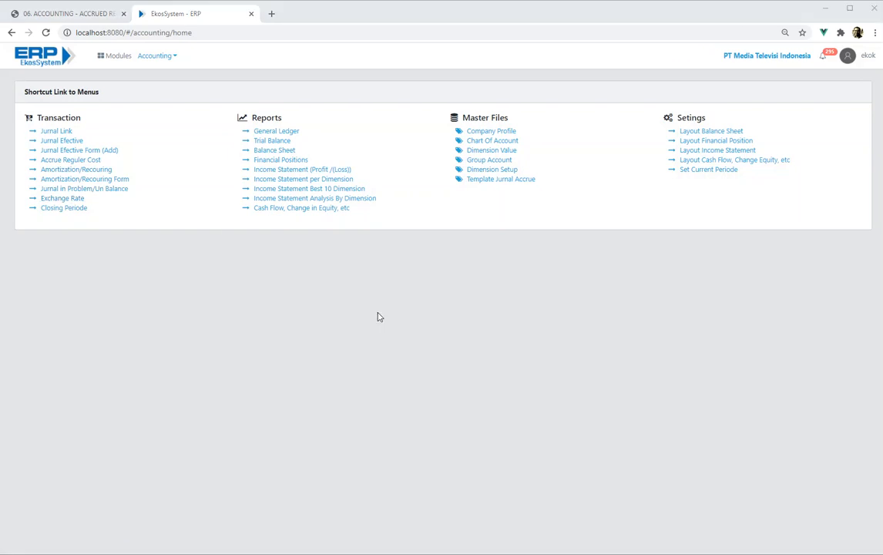